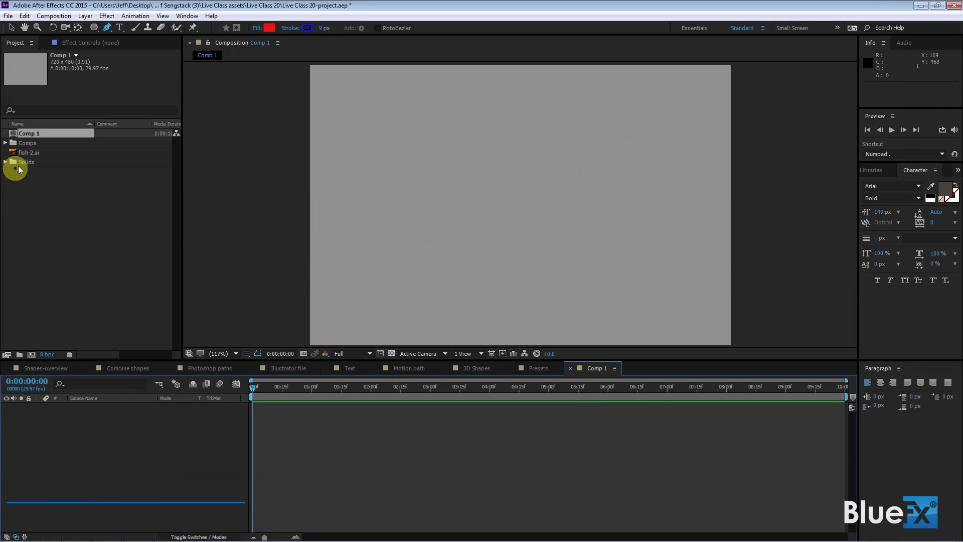
Step: Add the fish-2.ai artwork to Comp 1 as a layer
click(12, 153)
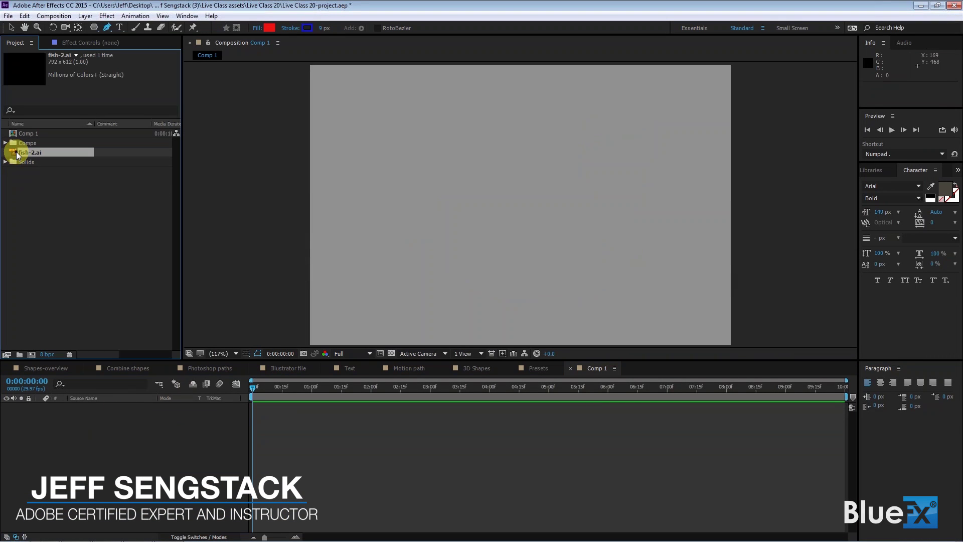
click(20, 152)
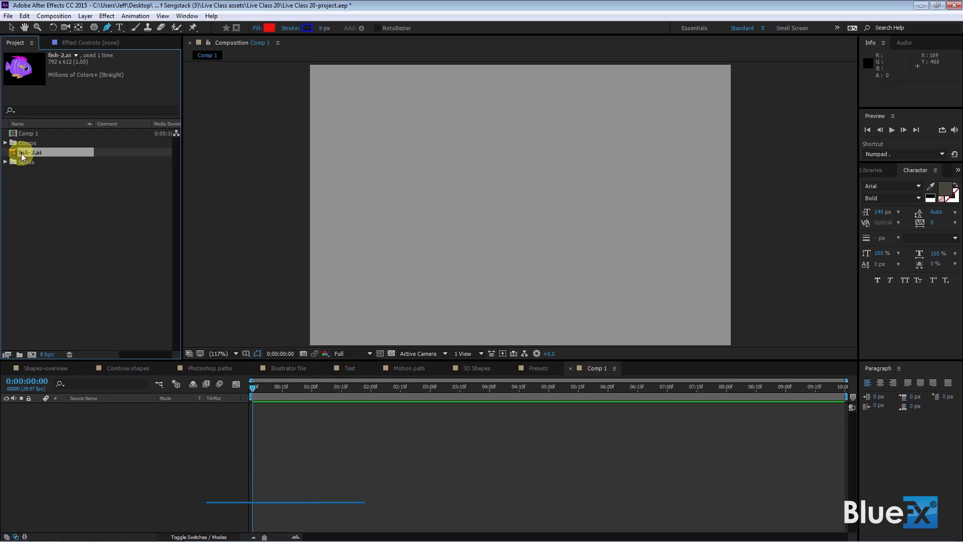
drag(14, 152, 49, 428)
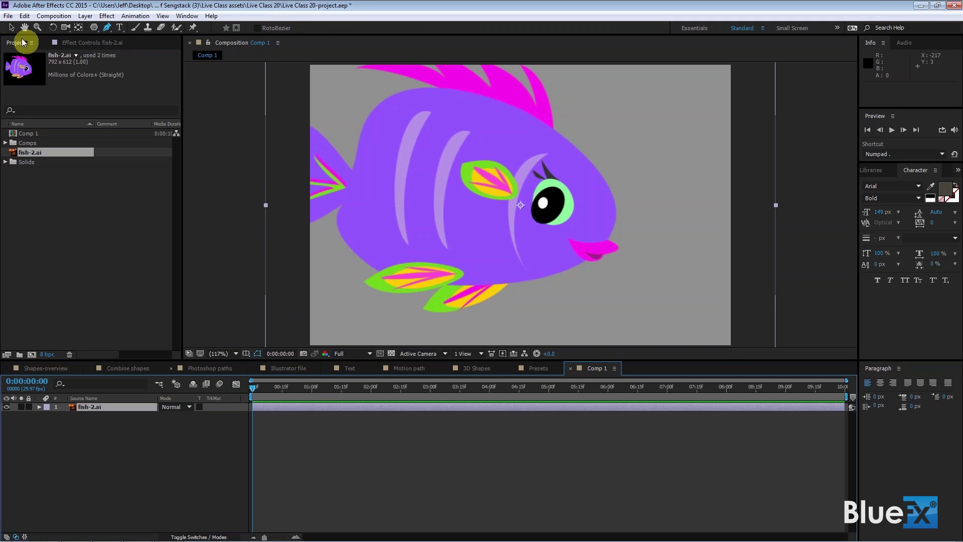
Step: Scale the fish-2.ai layer to 83% and reposition it to about 432, 272 so the whole fish fits in the frame
click(12, 28)
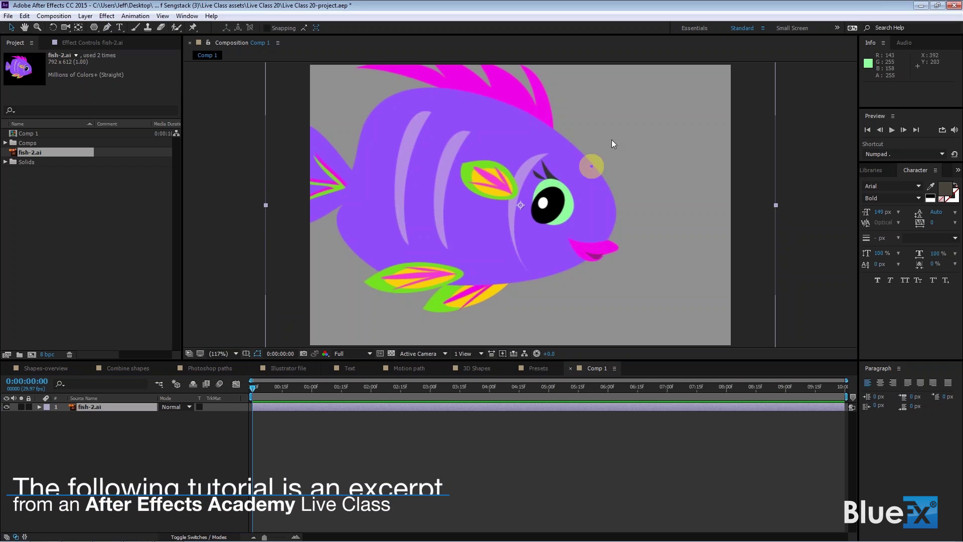
click(683, 192)
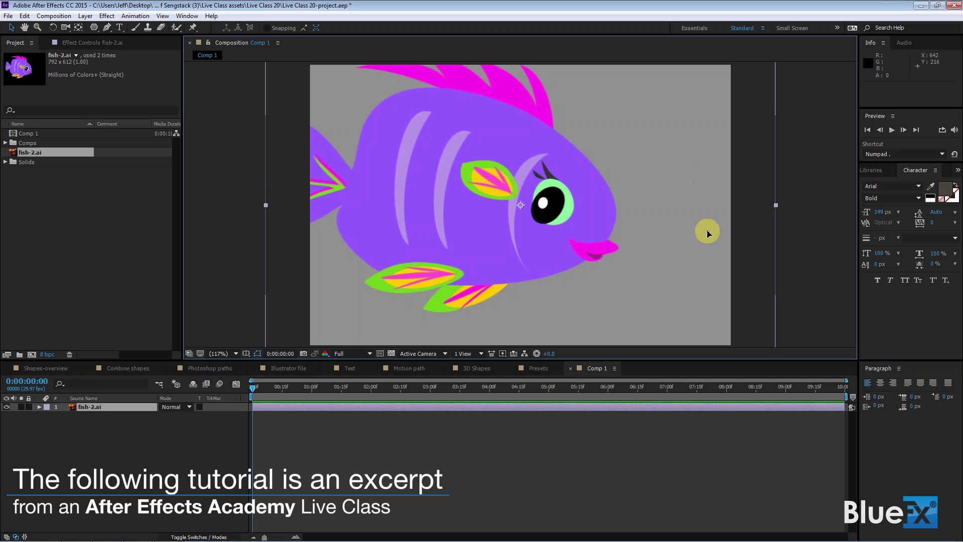
drag(656, 276, 722, 309)
click(106, 453)
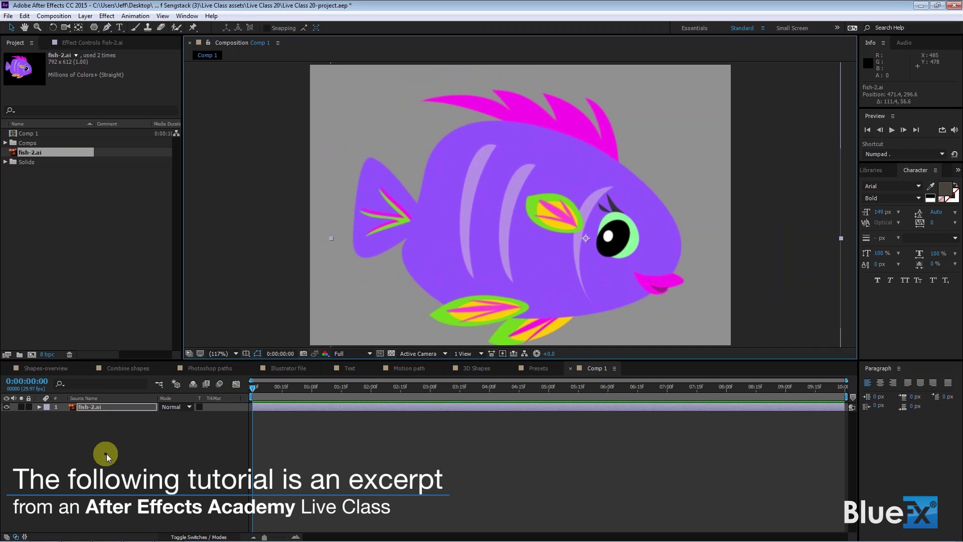
key(s)
drag(176, 415, 155, 428)
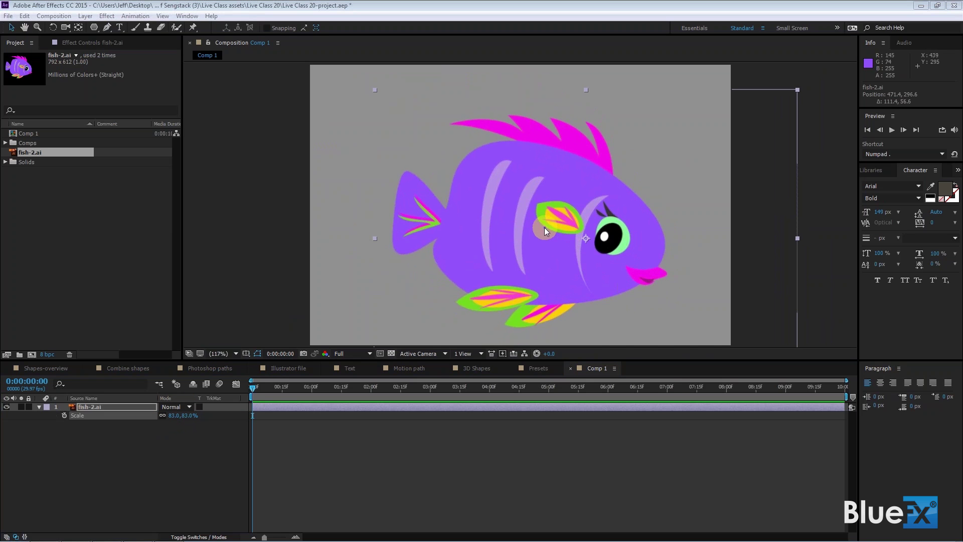
click(644, 195)
mouse_move(700, 176)
mouse_down()
mouse_move(709, 181)
mouse_move(693, 175)
mouse_up()
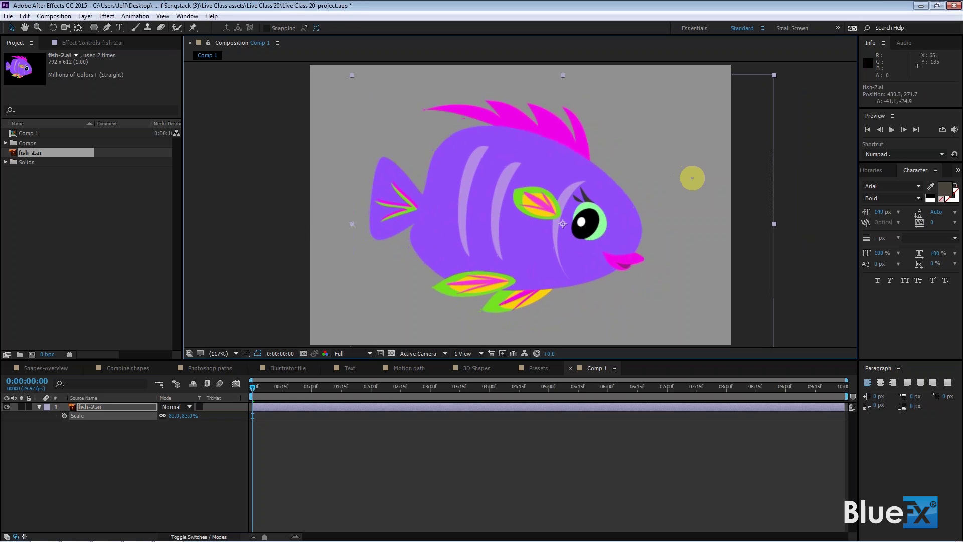
click(111, 497)
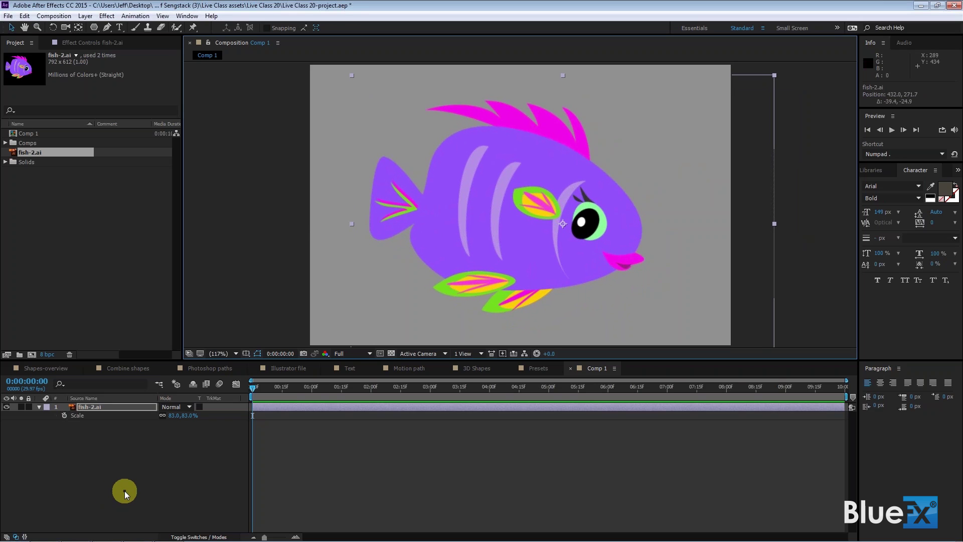
Step: Inspect the Transform properties of the fish-2.ai layer and collapse them again
click(118, 407)
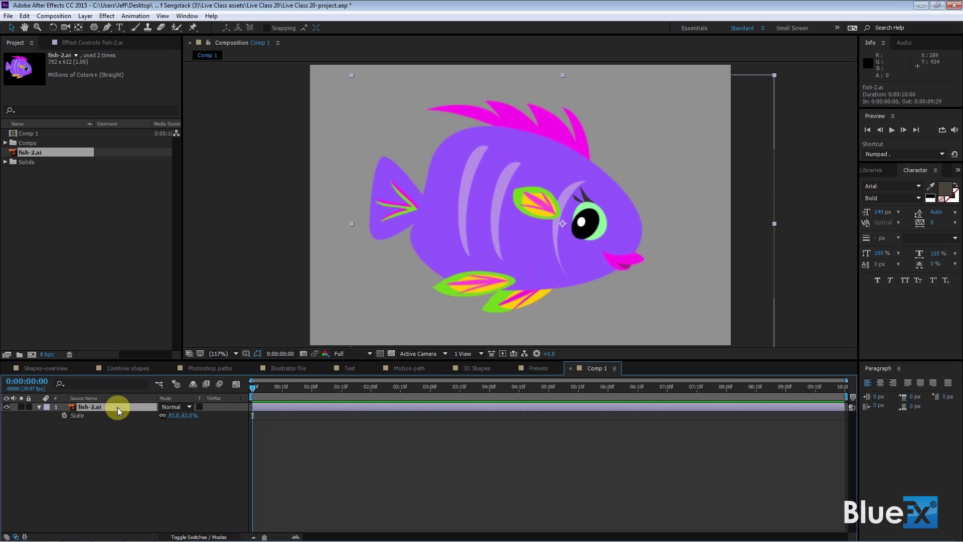
click(41, 406)
click(40, 407)
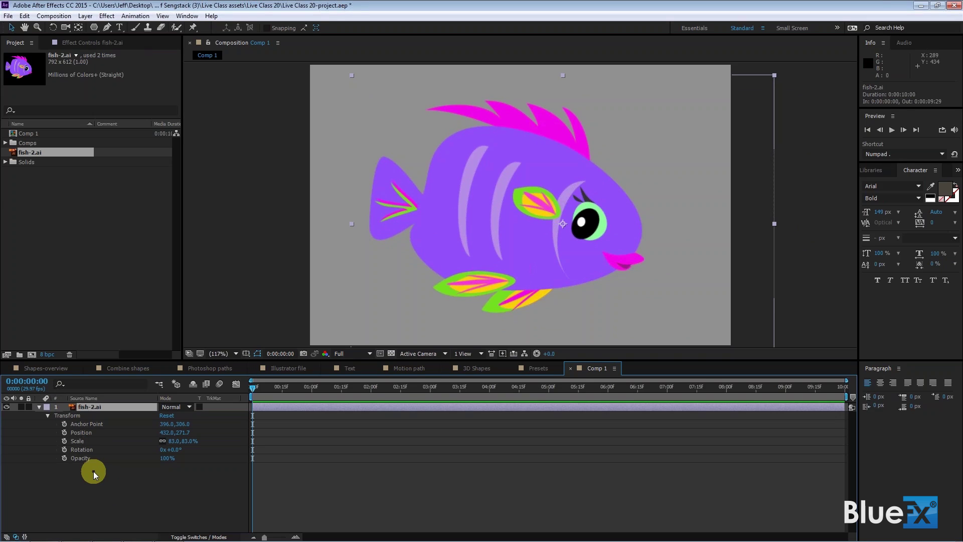
click(39, 408)
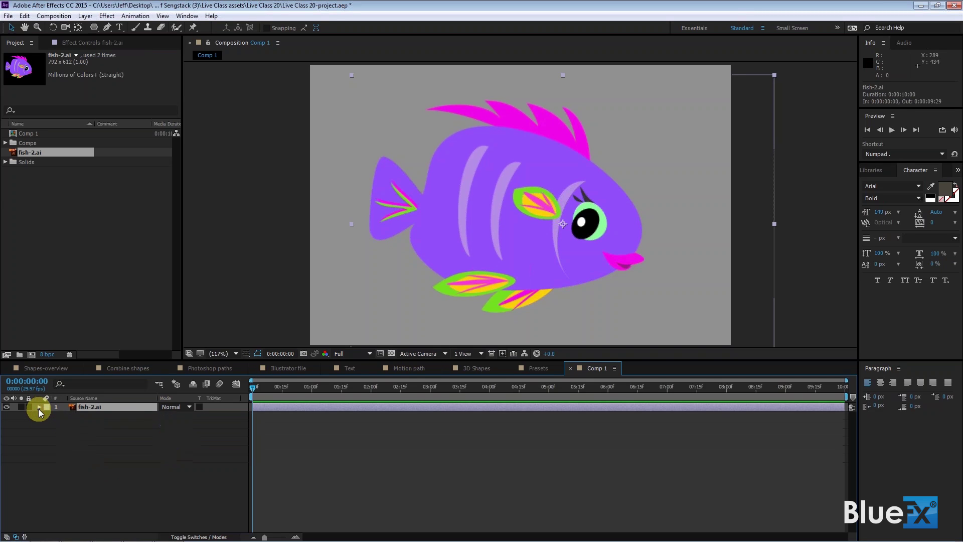
Step: Create shapes from the fish-2.ai vector layer and turn off the display of mask and shape paths
right_click(98, 407)
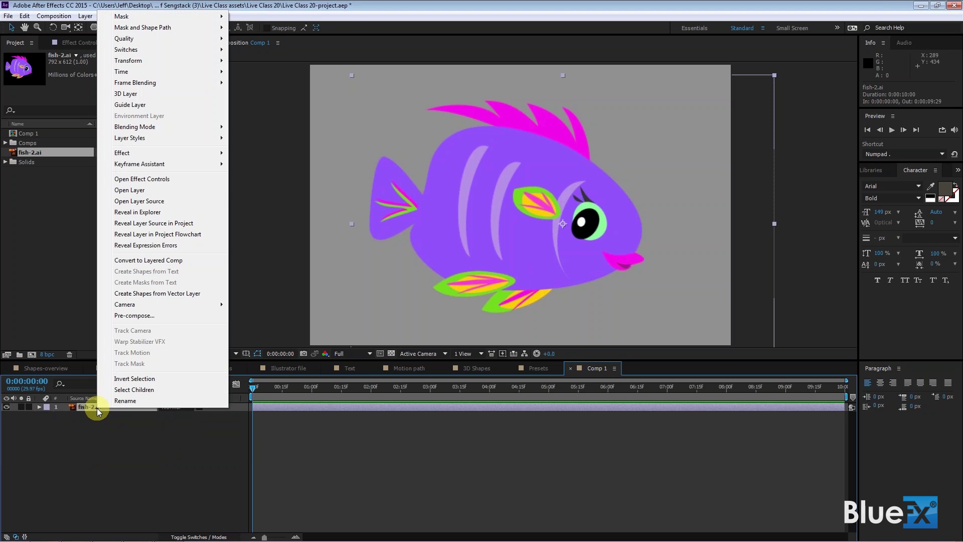
click(169, 294)
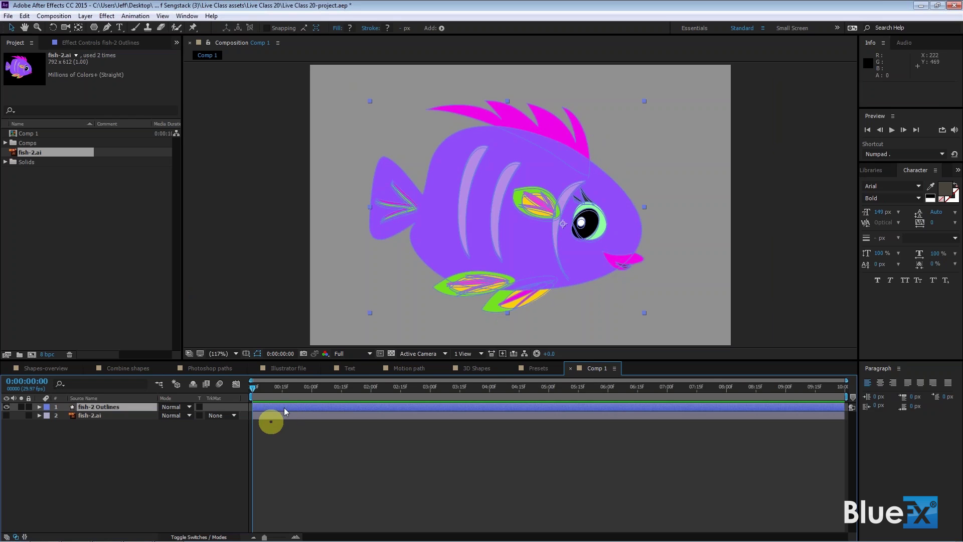
click(258, 354)
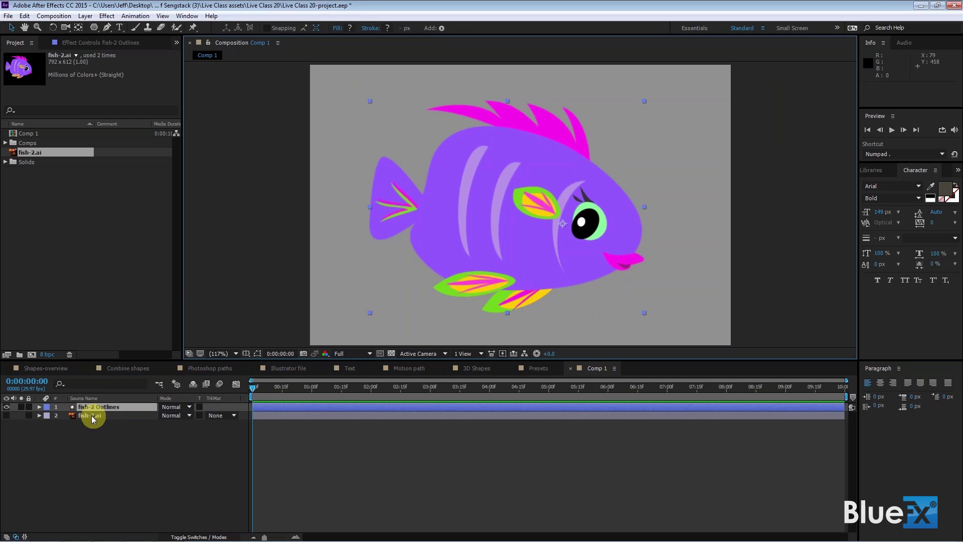
Step: Examine the shape groups in the contents of the fish-2 Outlines layer, including the properties of Group 1
click(109, 407)
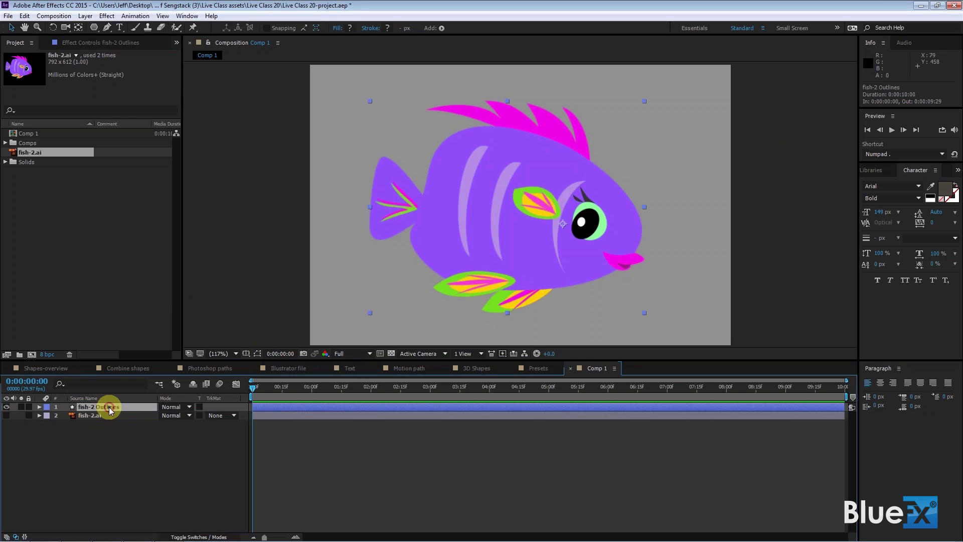
click(39, 407)
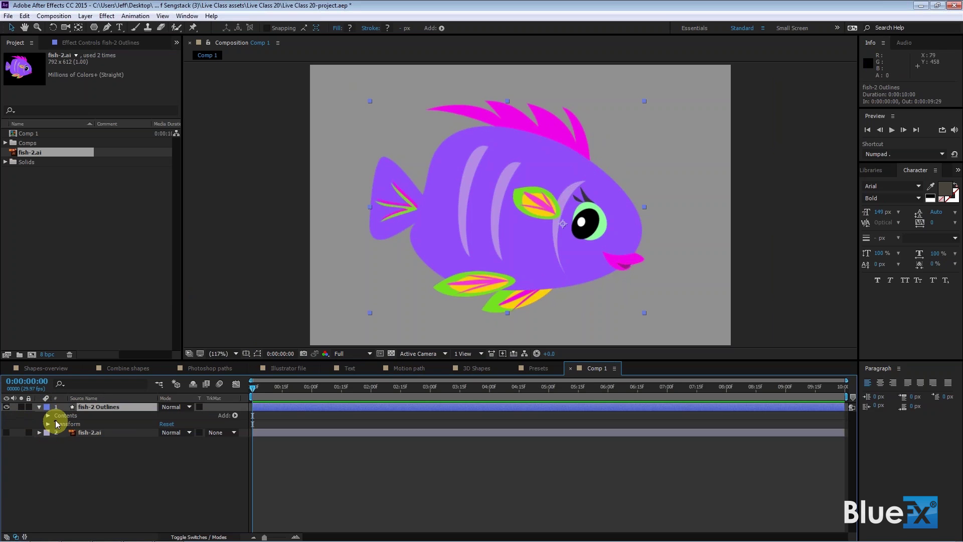
click(49, 414)
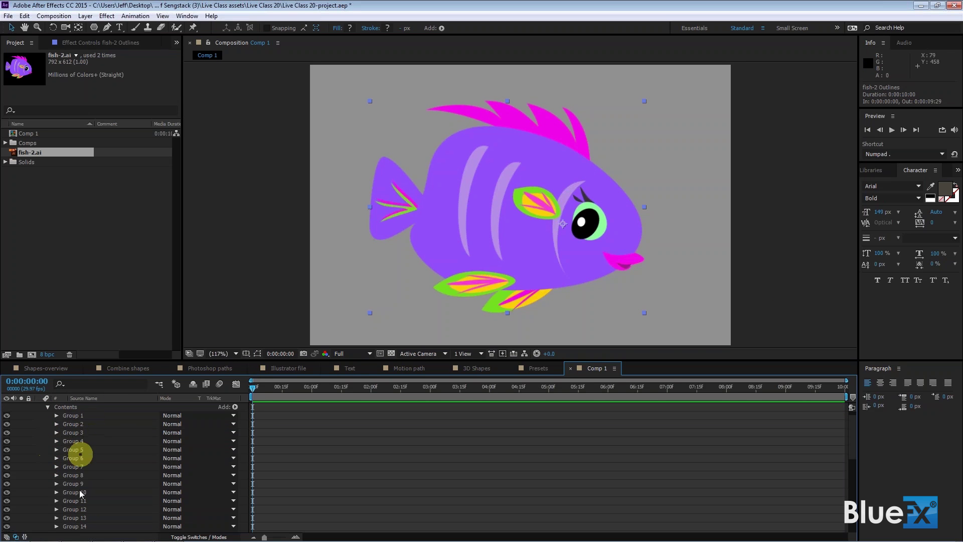
click(56, 415)
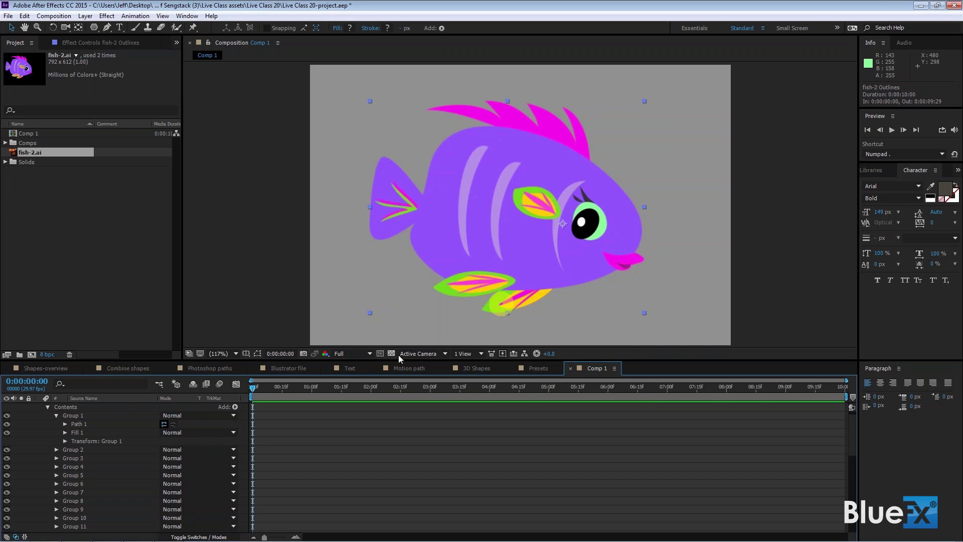
click(57, 415)
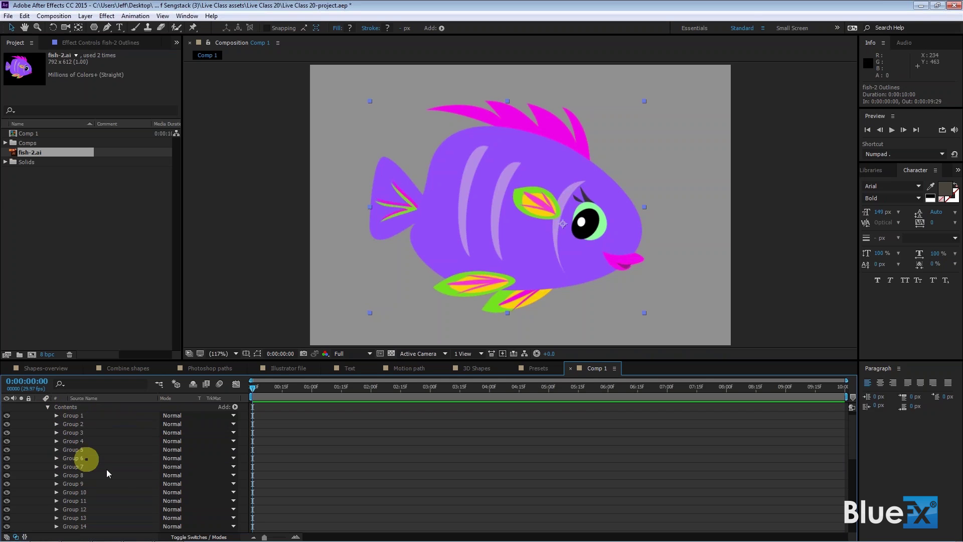
Step: Hide and show Group 18 to identify which part of the fish it controls
scroll(117, 488, down, 3)
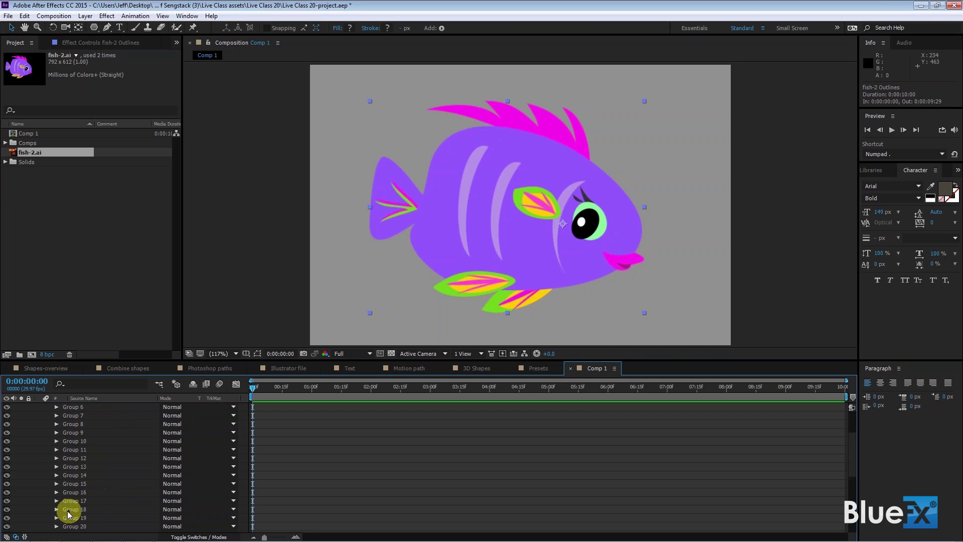
click(8, 510)
click(7, 511)
Step: Try skewing the fish's body through the transform properties of Group 18, and undo the skew change
click(56, 509)
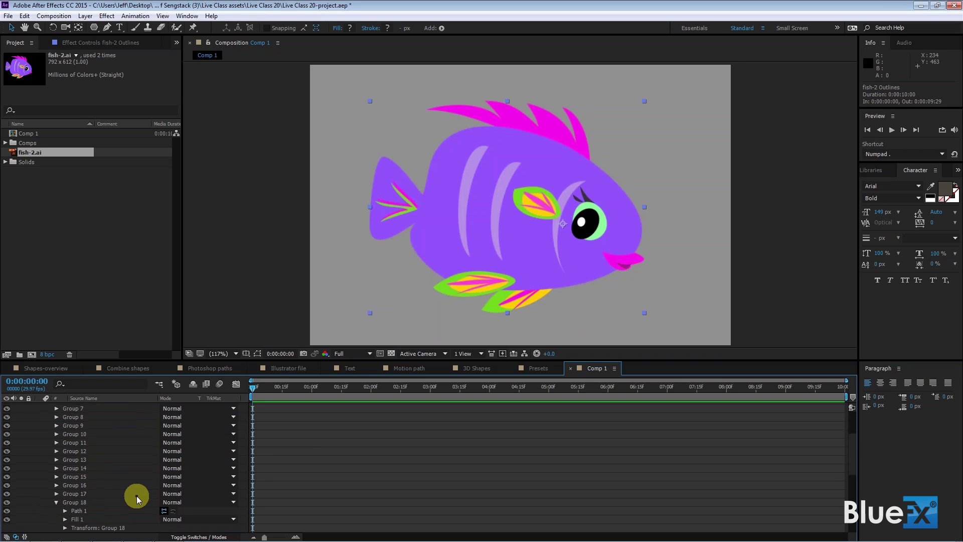
scroll(136, 496, down, 3)
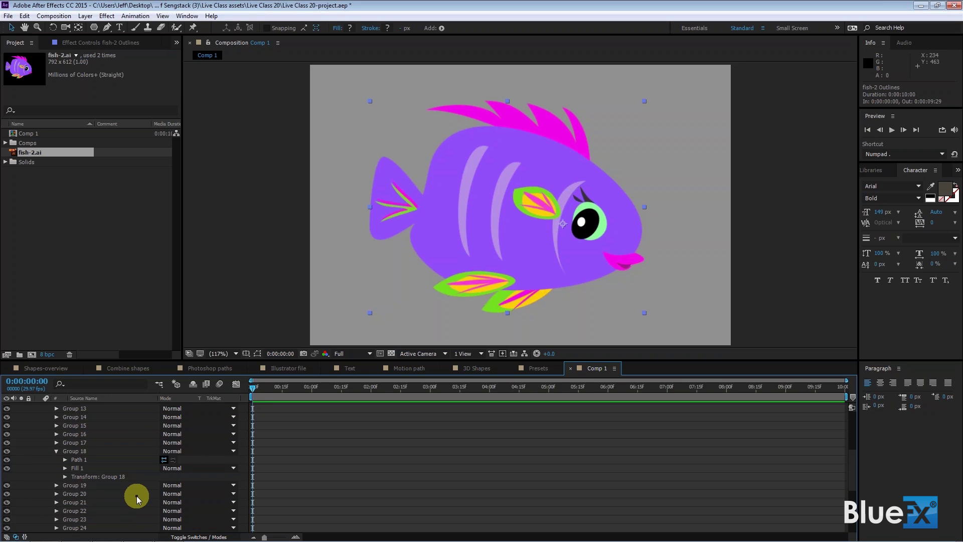
click(65, 477)
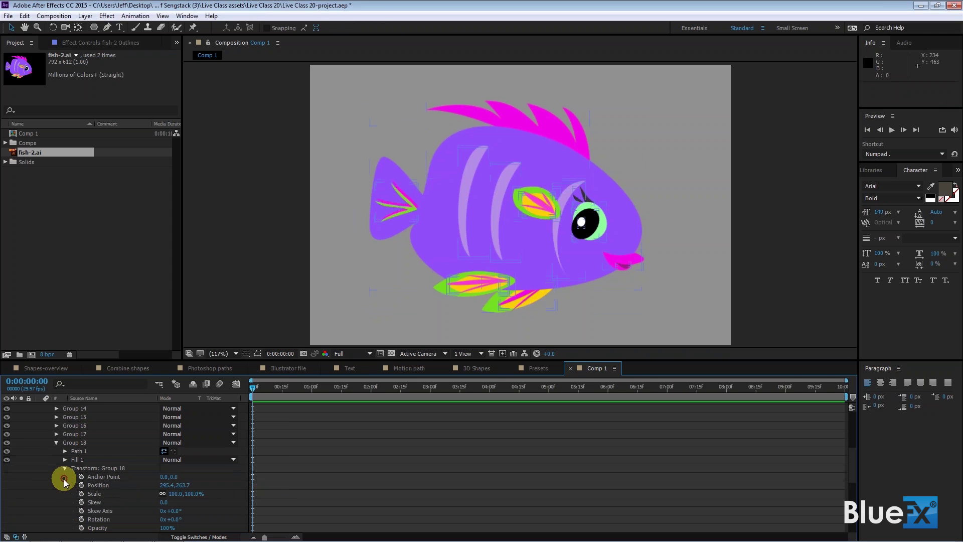
click(167, 503)
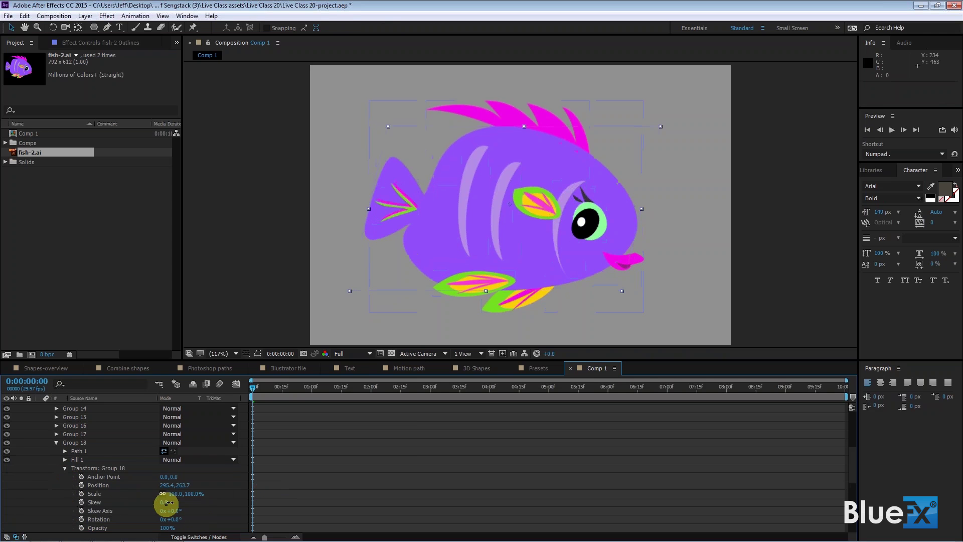
drag(167, 502, 217, 491)
key(ctrl+z)
Step: Hide Group 1, Group 2 and Group 3, which form the fish's eye, and show them again
scroll(216, 486, up, 5)
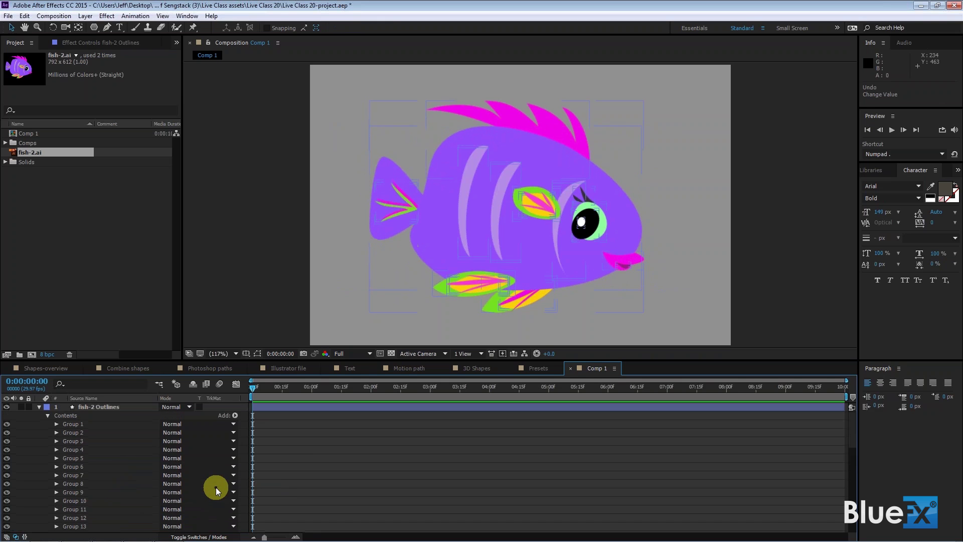
click(7, 424)
click(6, 432)
click(7, 441)
click(7, 424)
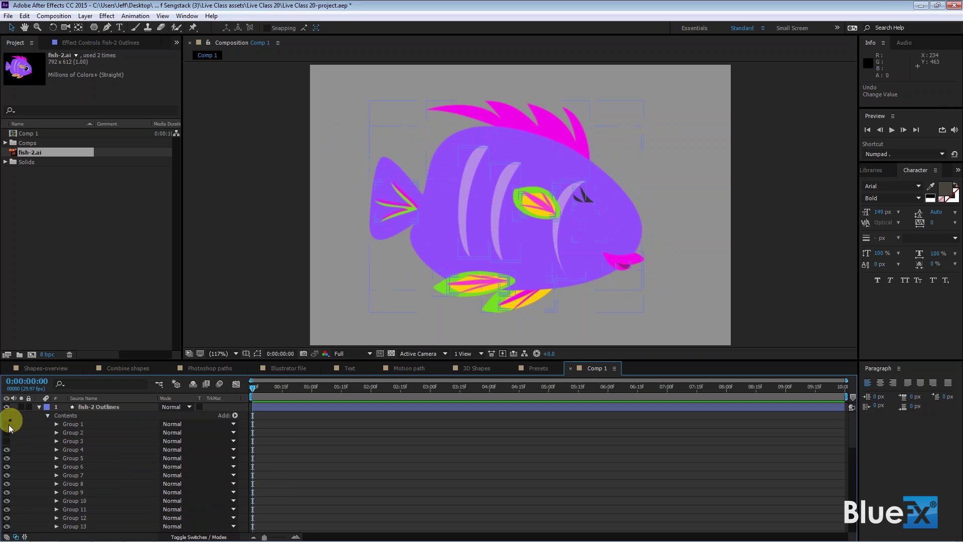
click(7, 432)
click(7, 441)
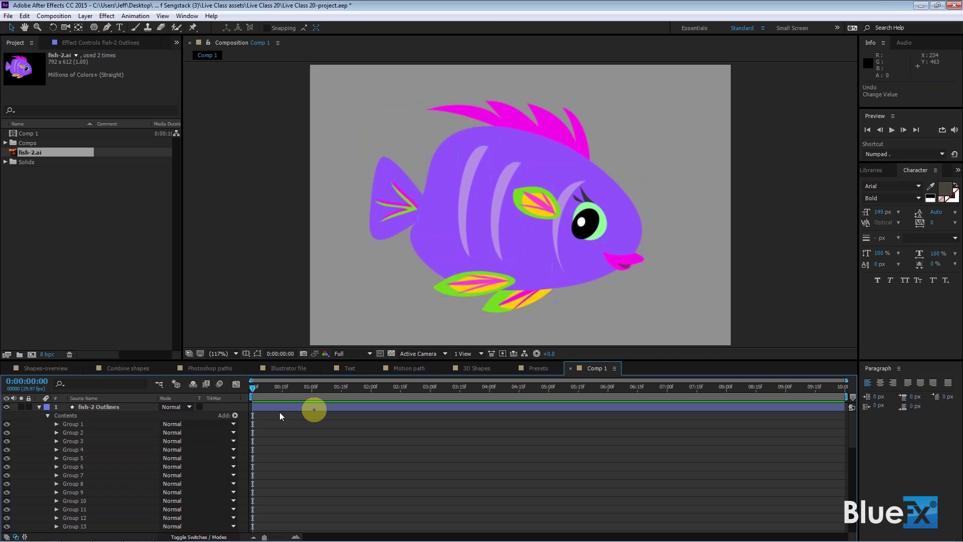
Step: Add a Repeater to the contents of the fish-2 Outlines layer
click(234, 417)
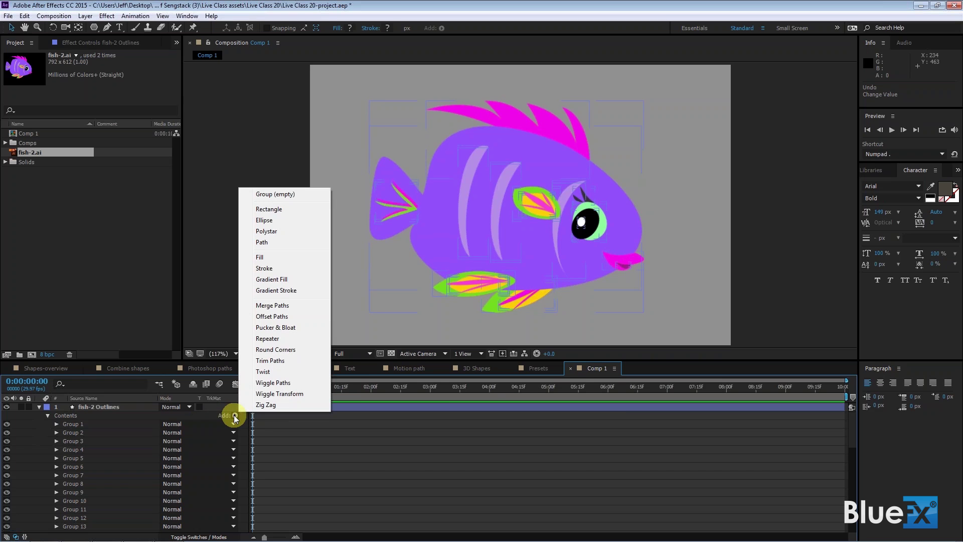
click(268, 339)
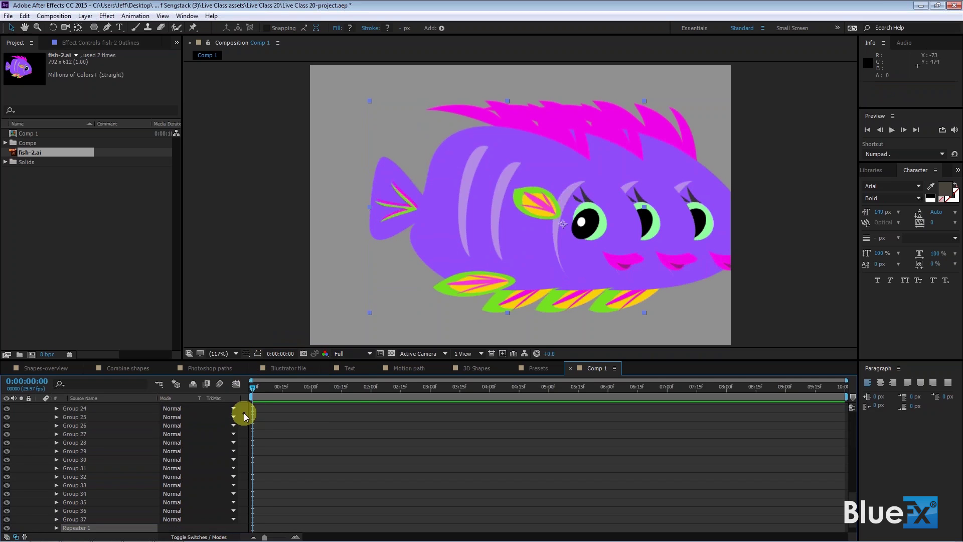
click(646, 190)
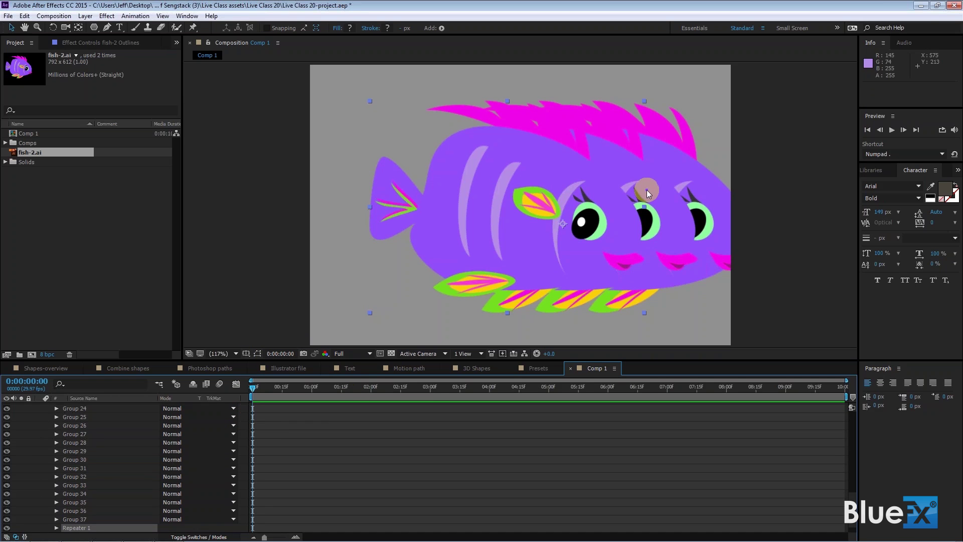
Step: Open the Illustrator file composition and examine its fish-2 Outlines shape layer
click(320, 364)
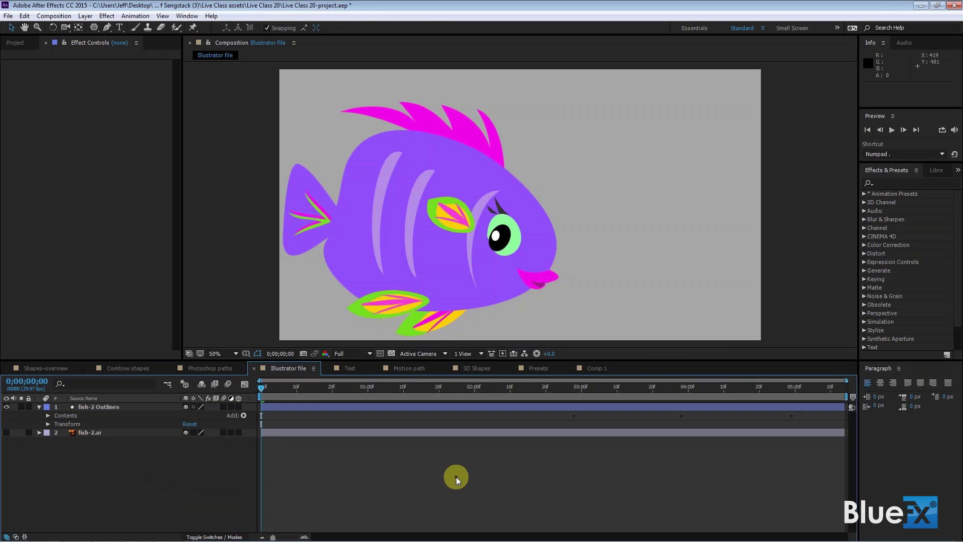
click(426, 472)
click(113, 408)
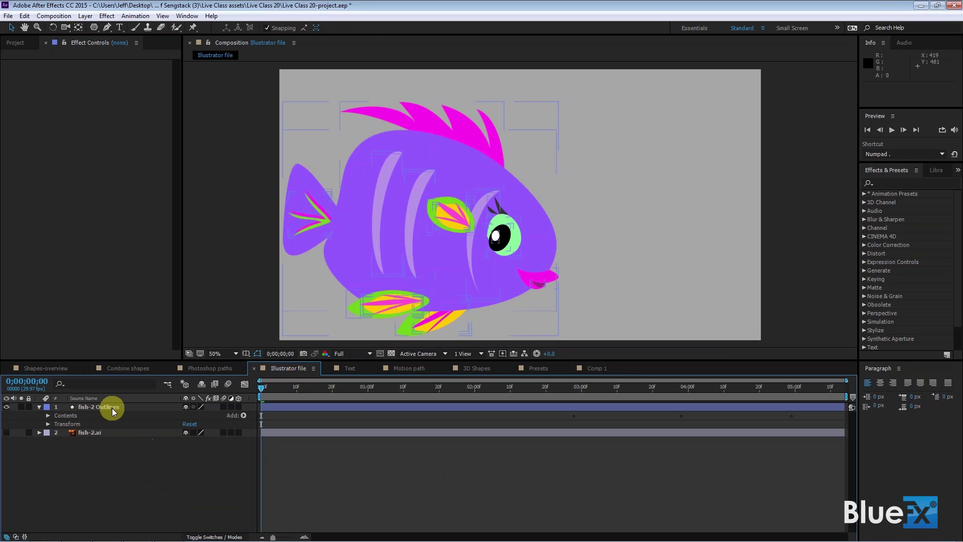
click(426, 273)
click(356, 342)
click(428, 286)
click(384, 440)
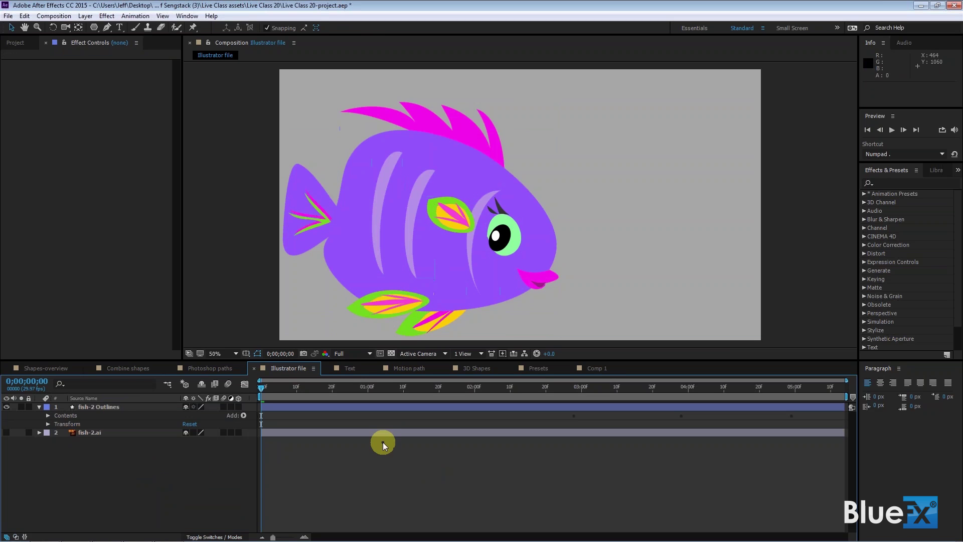
click(139, 418)
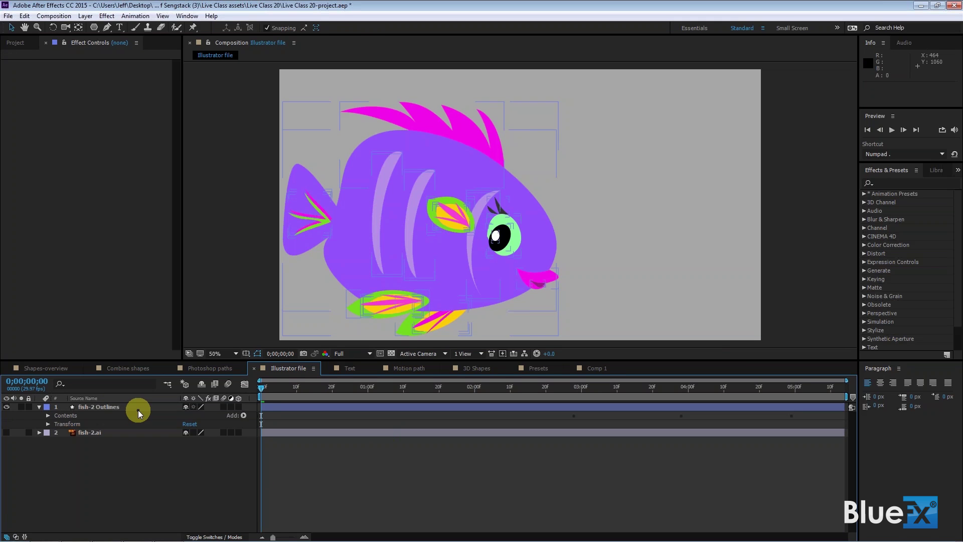
Step: Delete the Repeater from the contents of the fish-2 Outlines layer
click(49, 418)
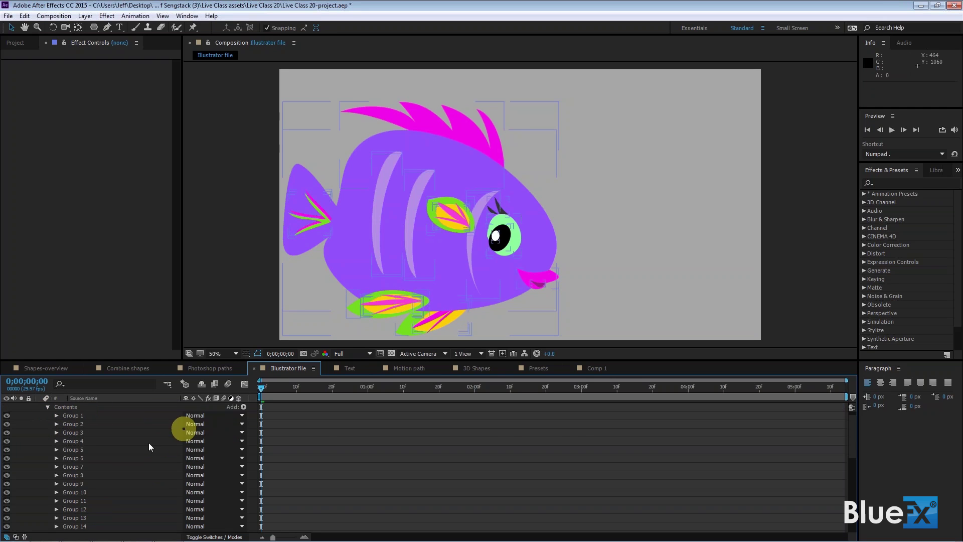
scroll(153, 459, down, 8)
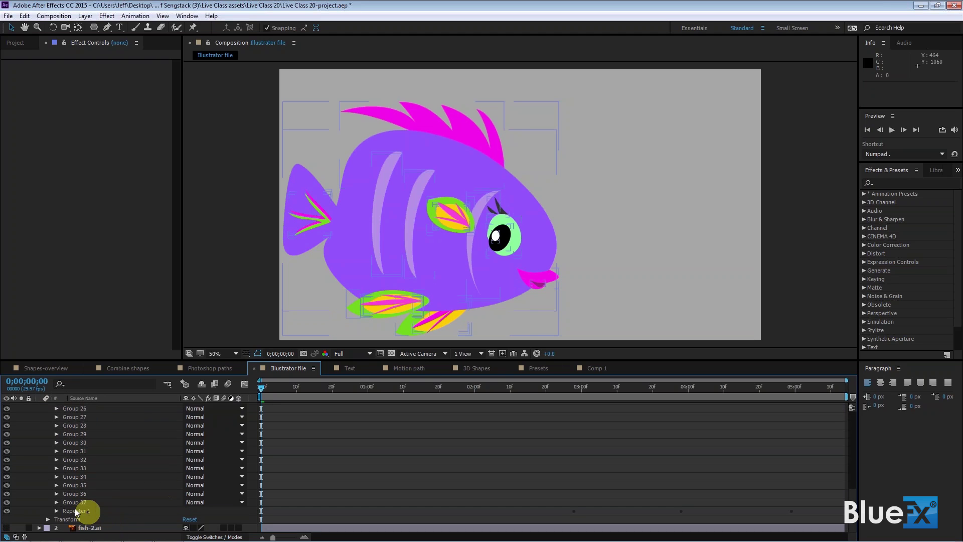
click(76, 511)
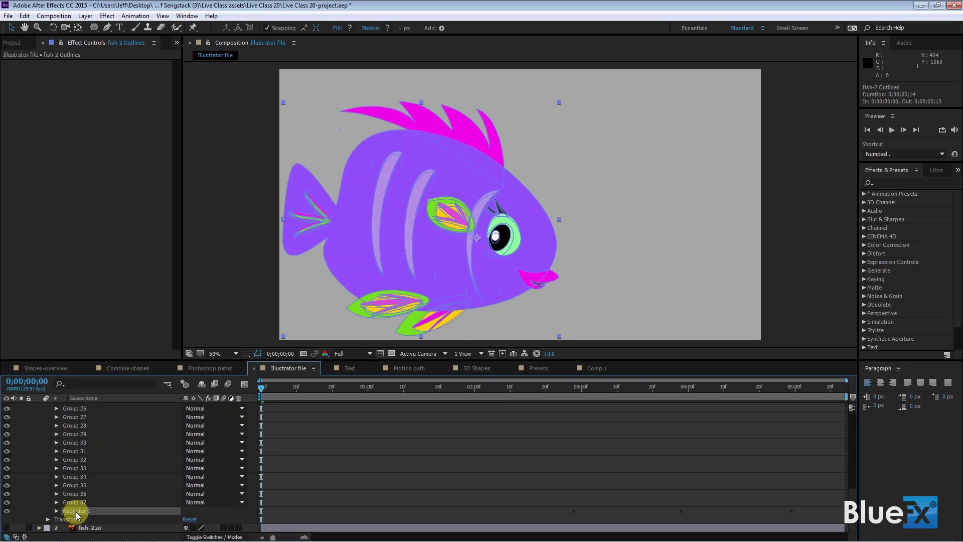
key(Delete)
Step: Add a new Repeater to the fish-2 Outlines contents and show its copy settings and transform properties
scroll(139, 505, up, 10)
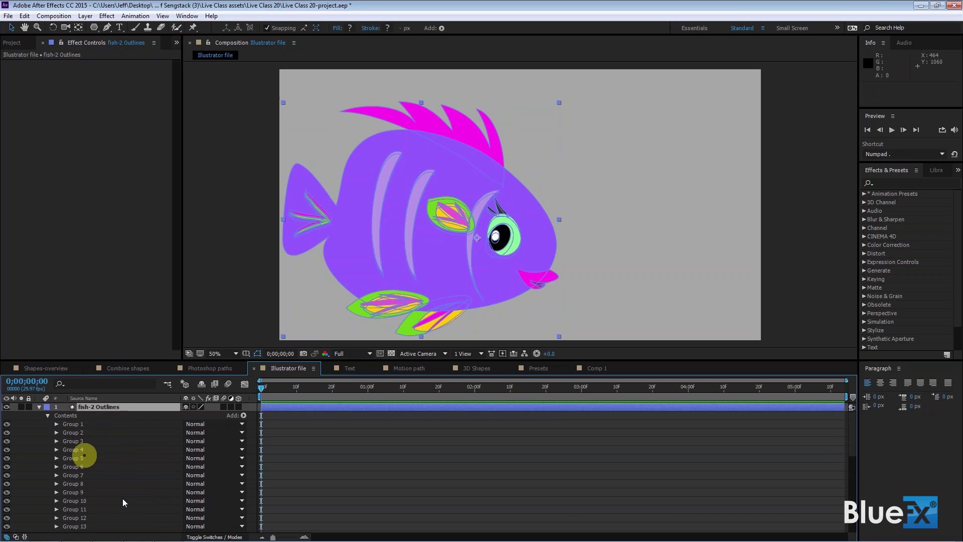
click(244, 416)
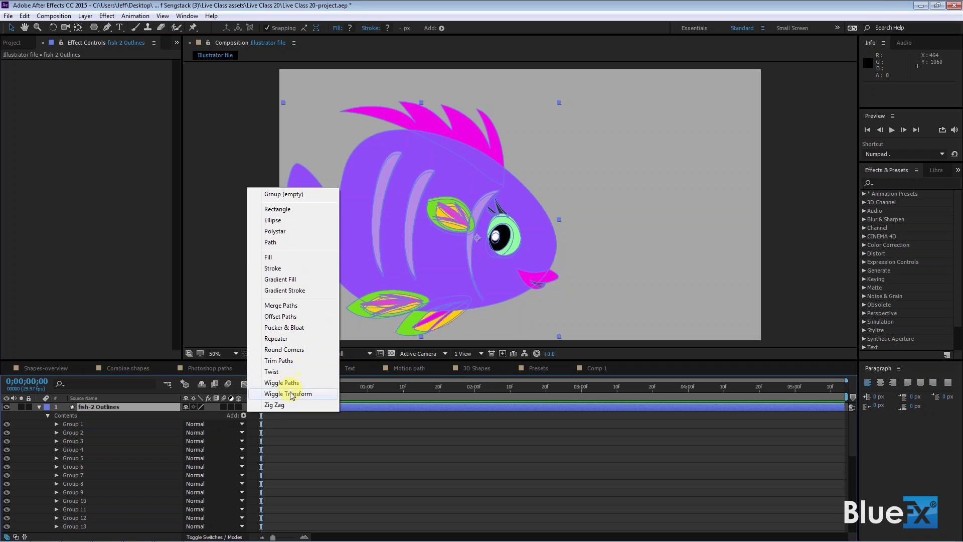
click(287, 339)
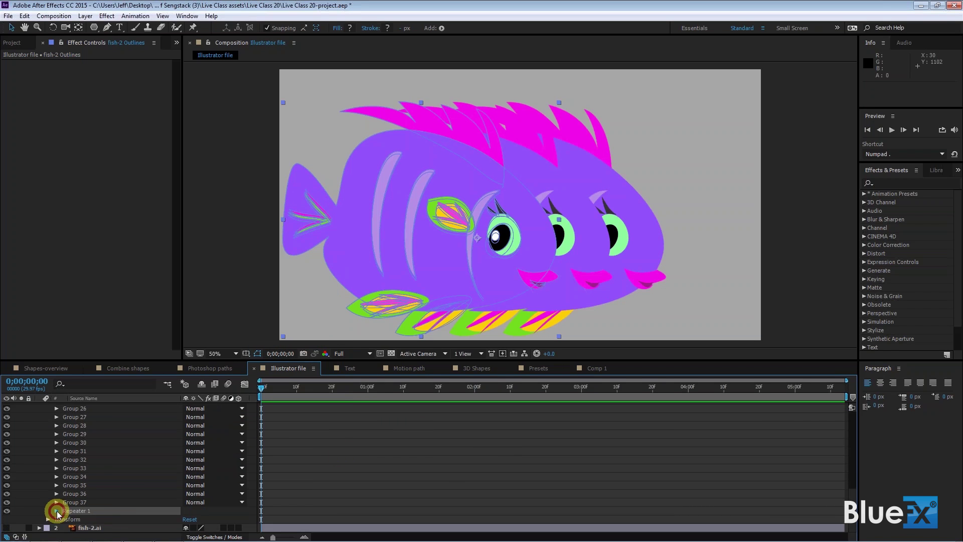
click(56, 510)
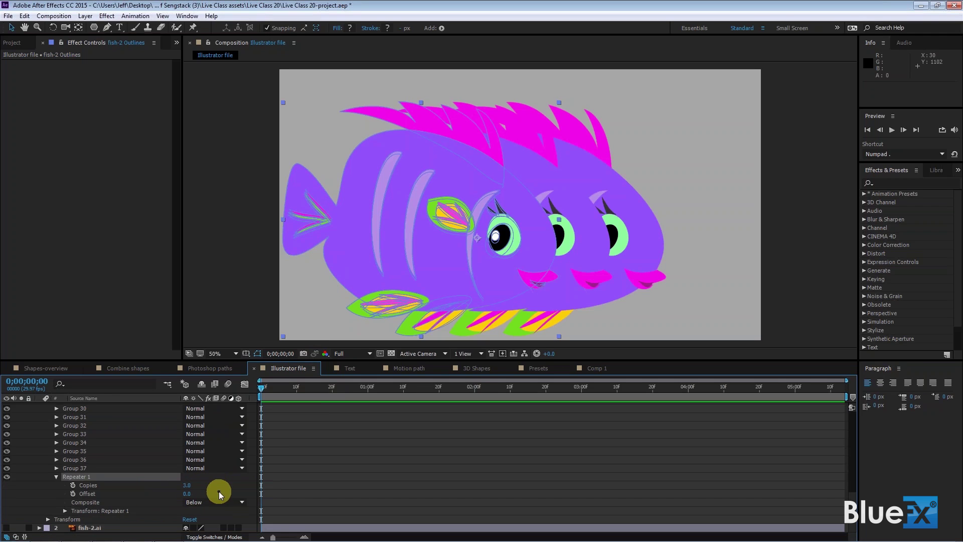
click(65, 511)
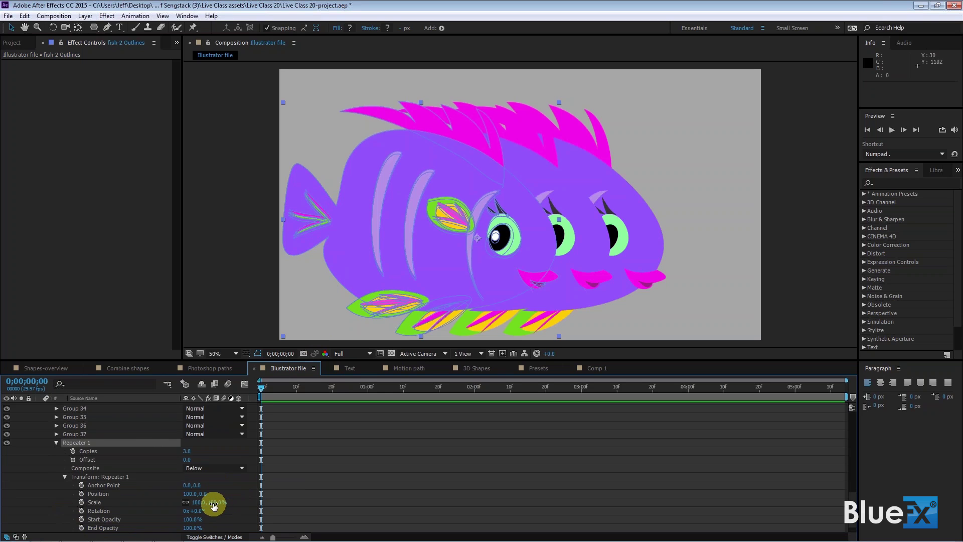
Step: Set the Repeater to 45 copies with anchor point 449, 46, scale 60% and rotation 8°, and try changing its offset
drag(213, 504, 409, 486)
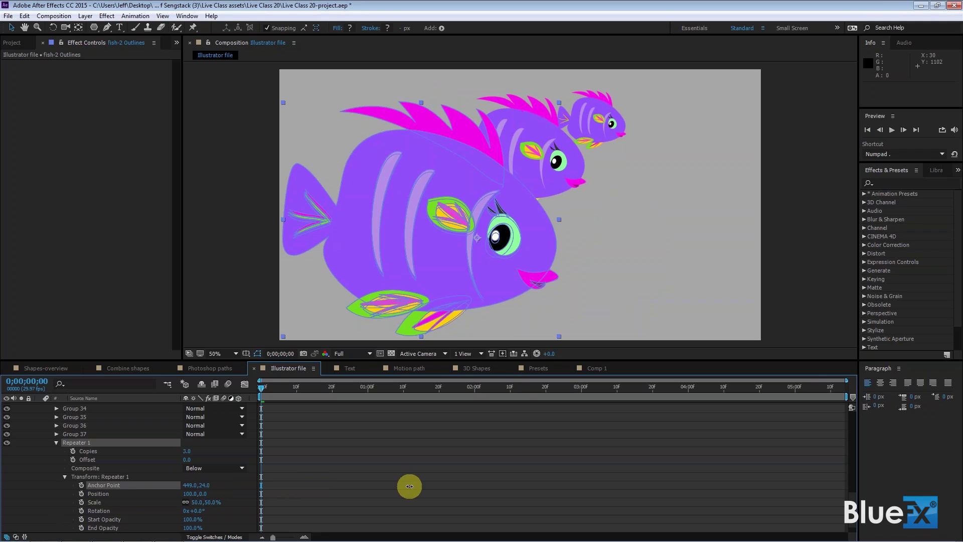
drag(186, 455, 206, 454)
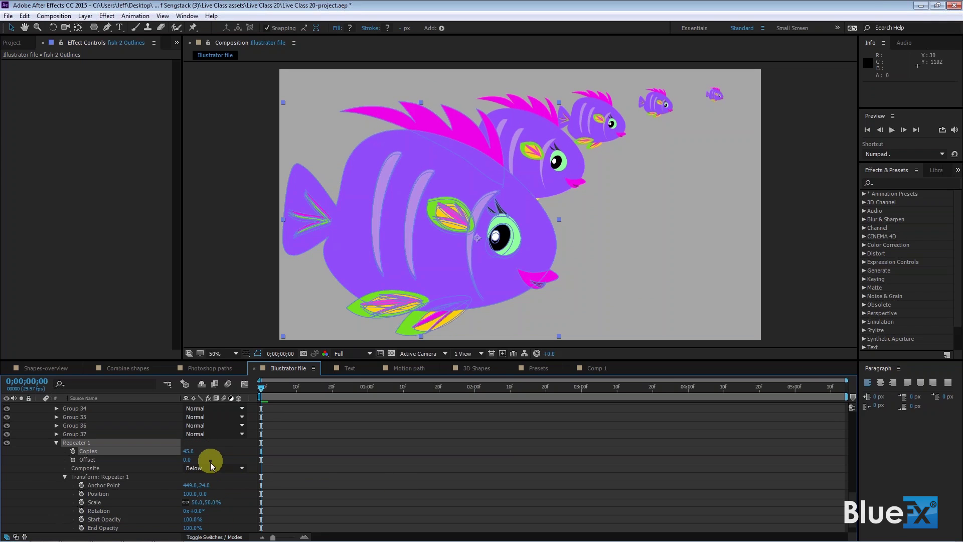
drag(199, 502, 194, 458)
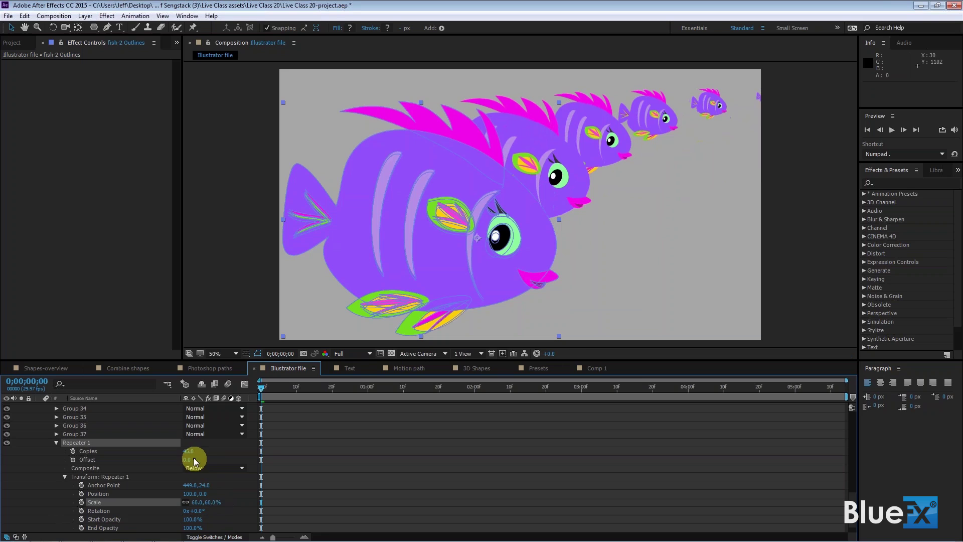
click(272, 484)
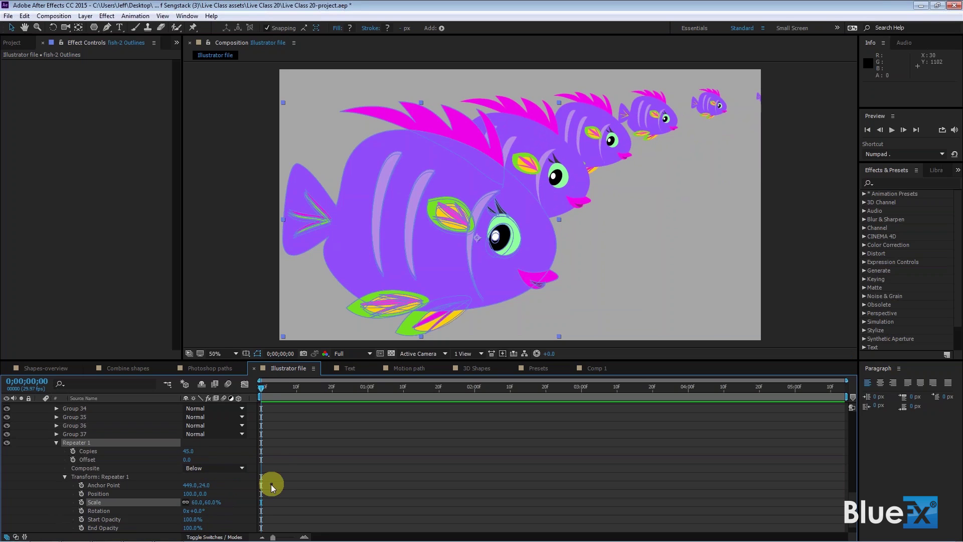
drag(201, 484, 197, 508)
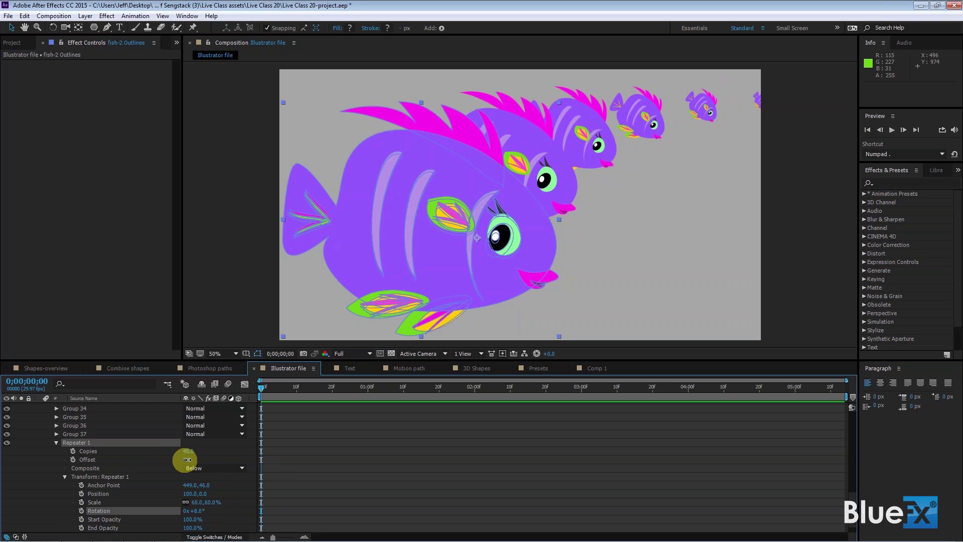
mouse_move(187, 460)
mouse_down()
mouse_move(197, 458)
mouse_move(190, 466)
mouse_up()
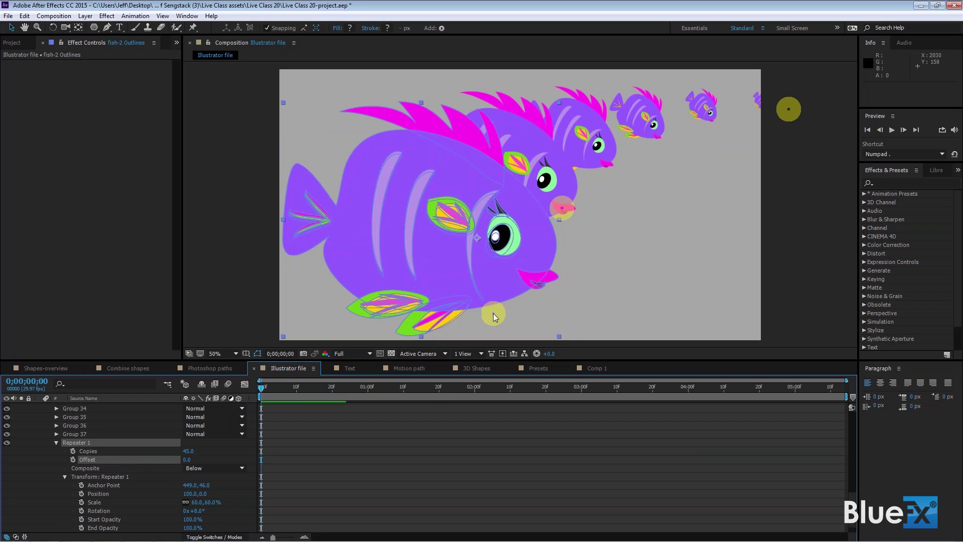
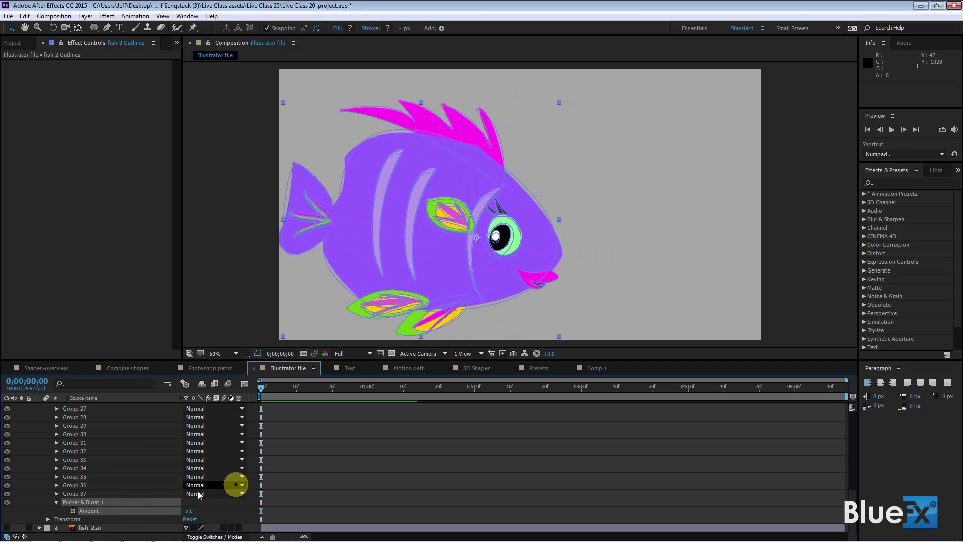
Step: Delete the Pucker & Bloat operation and add an empty group to the fish-2 Outlines contents
key(Delete)
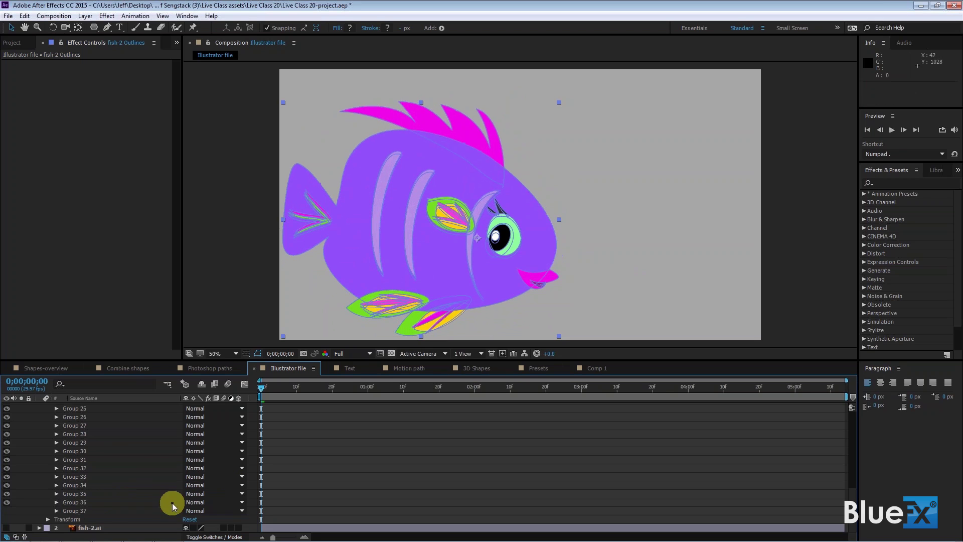
scroll(185, 482, up, 10)
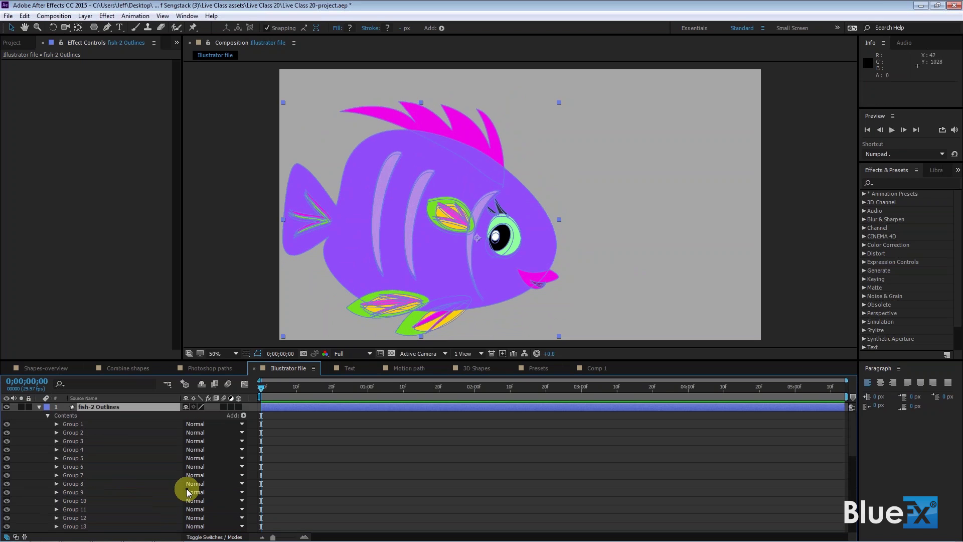
click(244, 416)
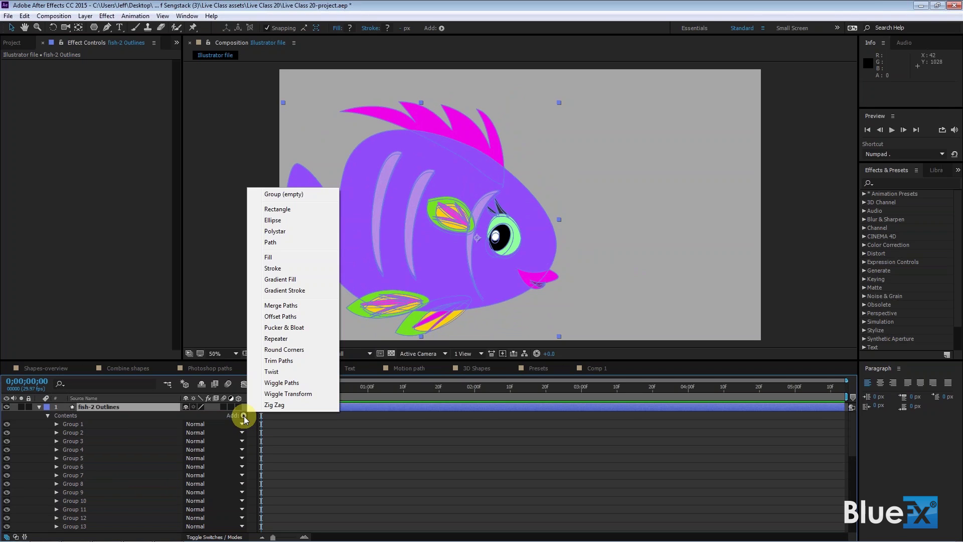
click(281, 194)
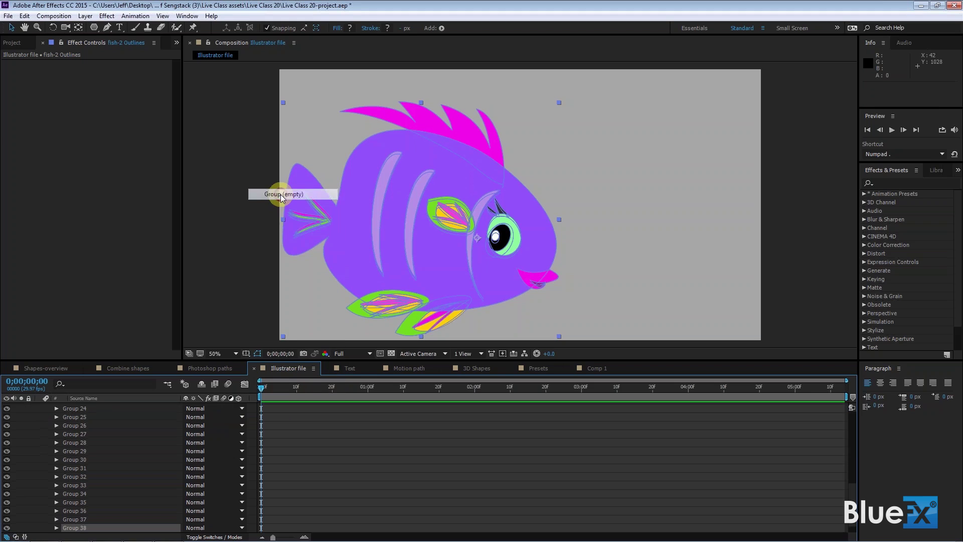
Step: Select Group 1 through Group 37 and move them all into the empty Group 38
click(77, 516)
scroll(102, 511, up, 2)
scroll(103, 511, up, 6)
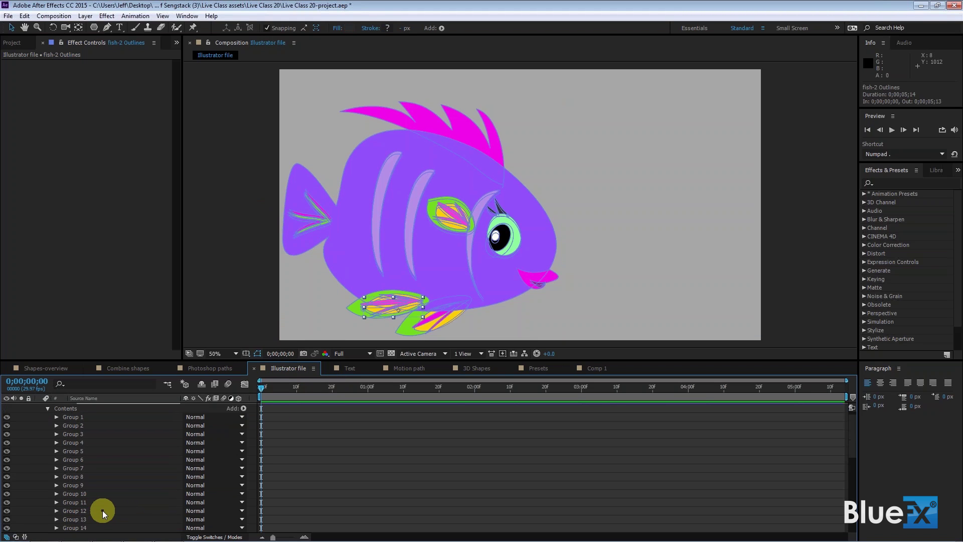
click(75, 417)
key(ctrl+a)
scroll(137, 509, down, 6)
drag(140, 527, 80, 504)
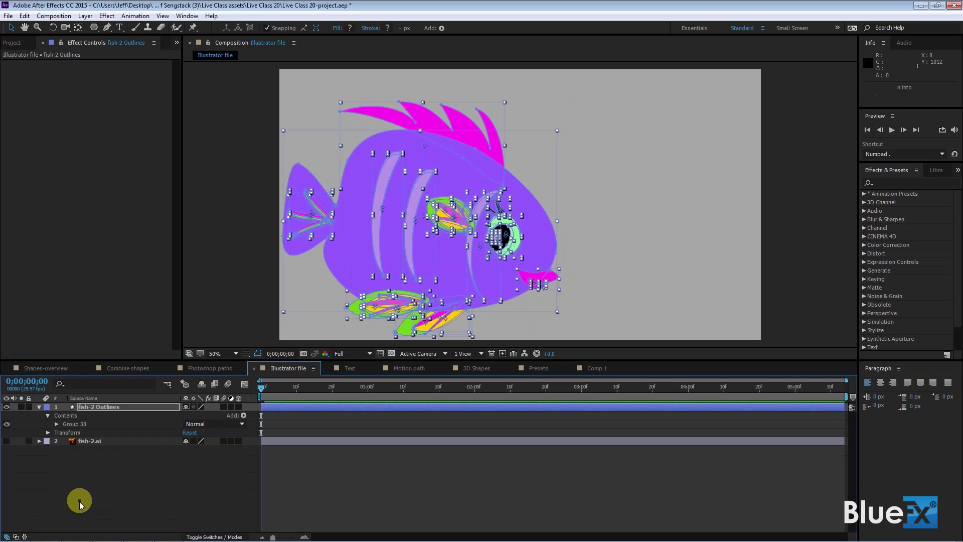
Step: Rename Group 38 as All paths
click(72, 427)
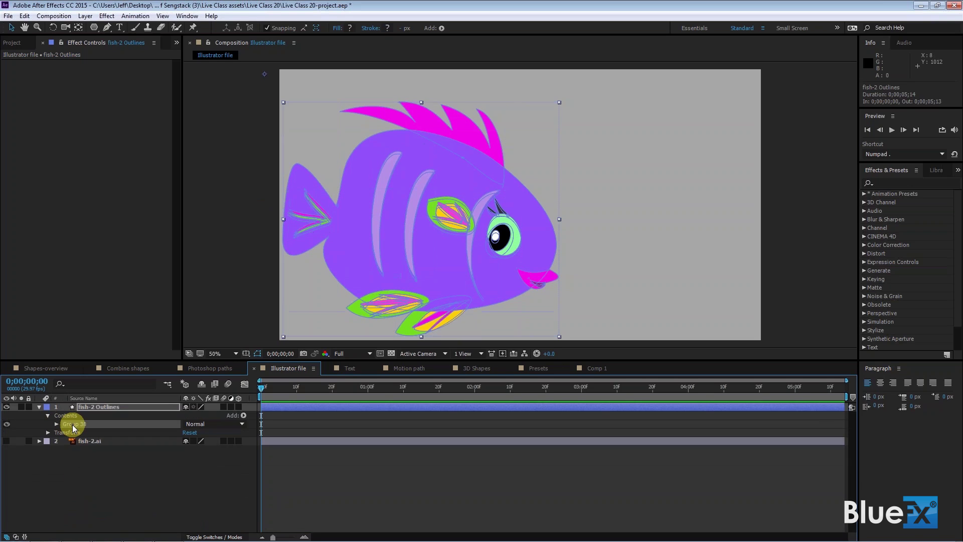
key(Return)
text(All paths)
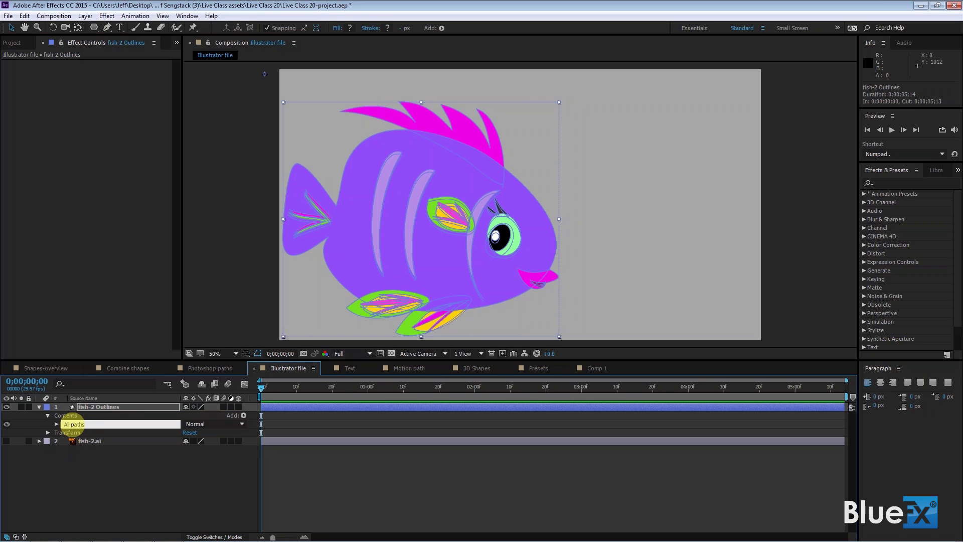
key(Return)
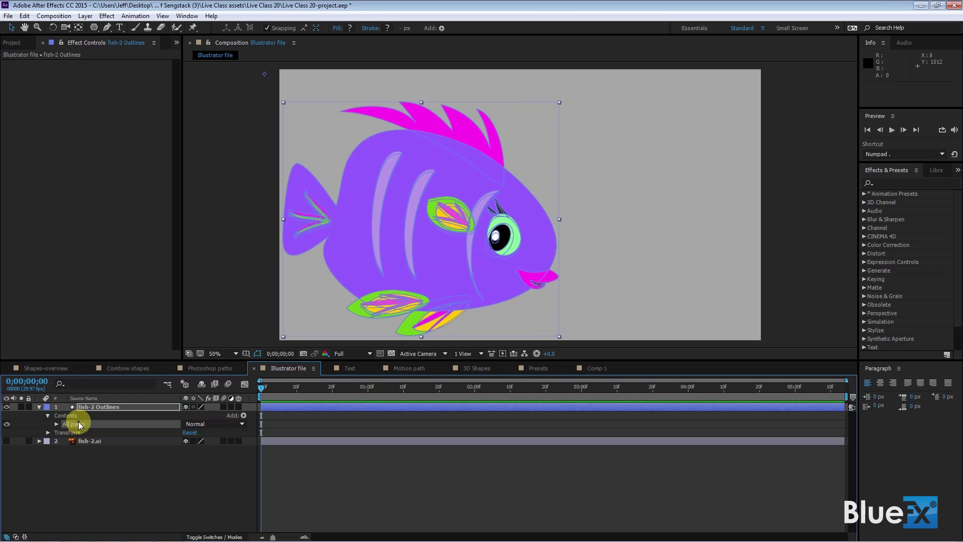
Step: Add Pucker & Bloat inside the All paths group and set its amount to 3
click(57, 423)
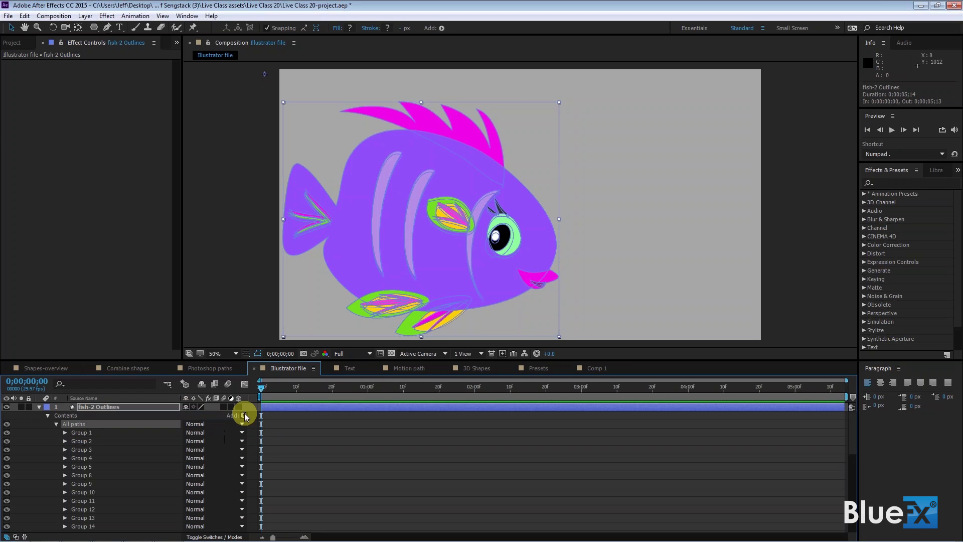
click(244, 416)
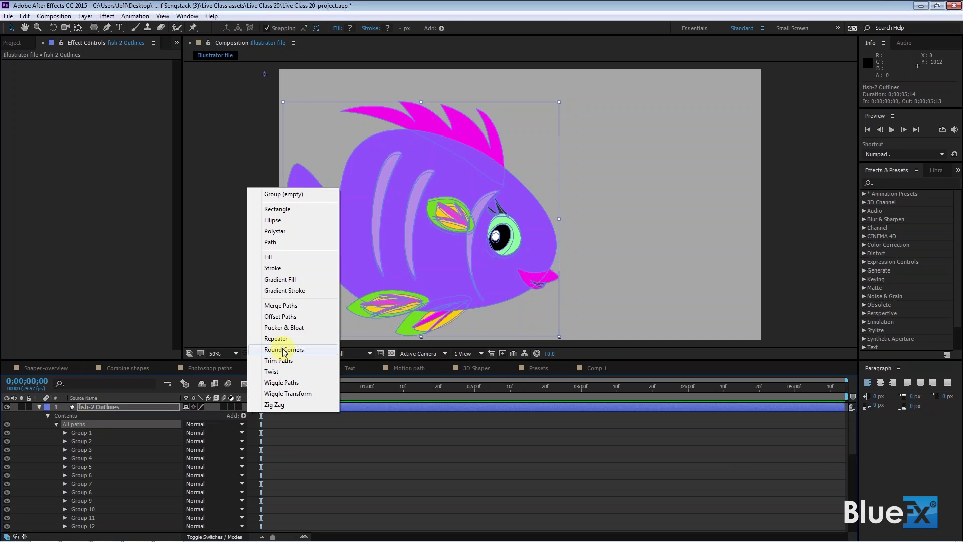
click(282, 328)
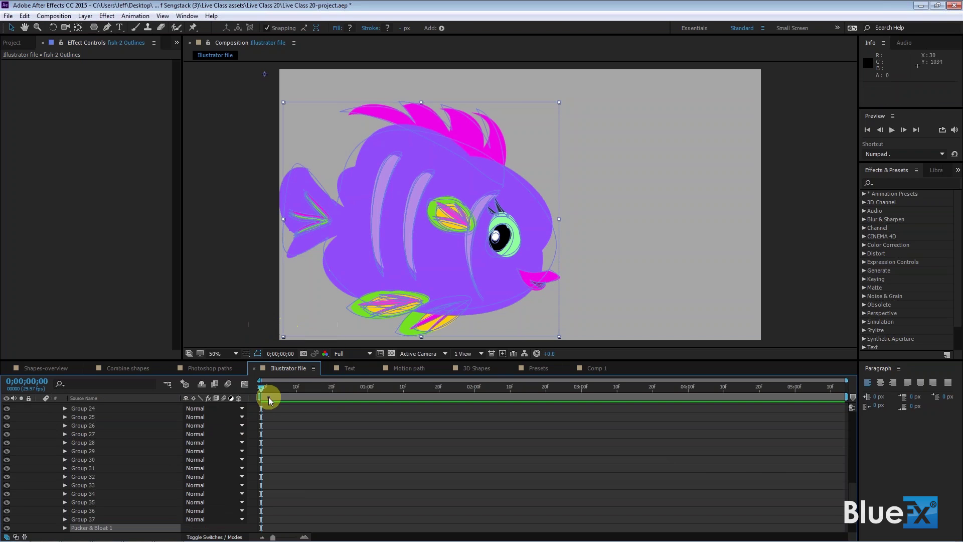
scroll(272, 471, down, 1)
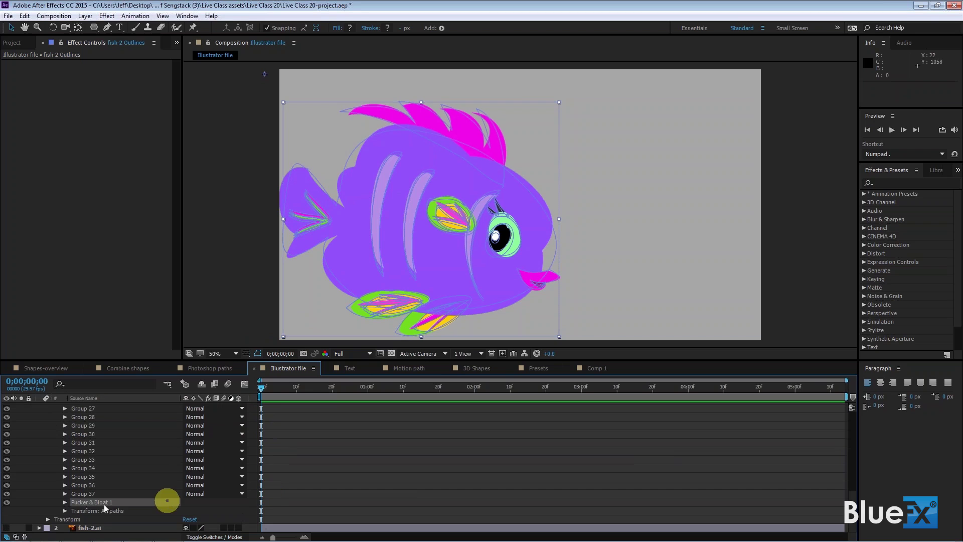
click(65, 503)
click(187, 510)
mouse_move(188, 510)
mouse_down()
mouse_move(197, 507)
mouse_move(165, 512)
mouse_move(191, 512)
mouse_move(176, 510)
mouse_up()
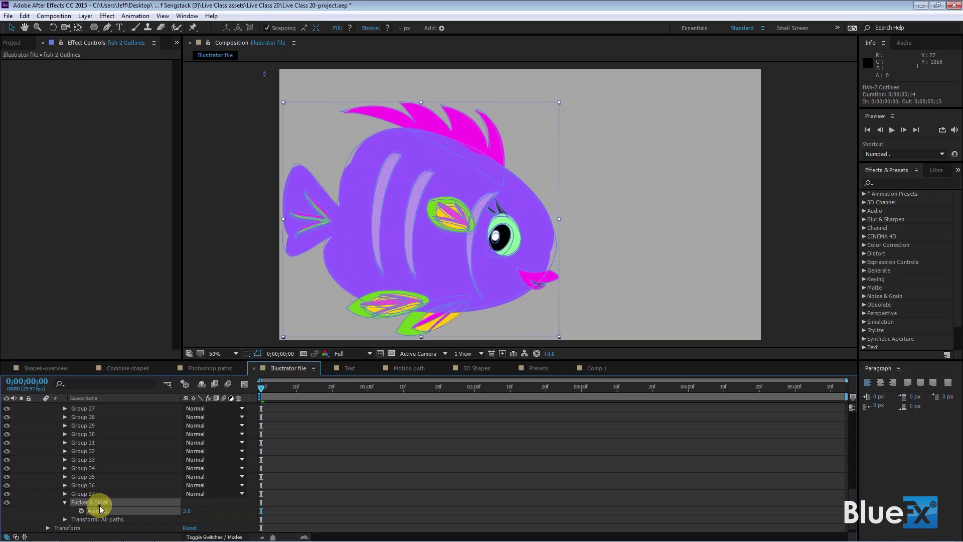
Step: Add a Twist to the fish-2 Outlines contents and set its angle to 69 and its center to 0, 11
scroll(189, 516, up, 10)
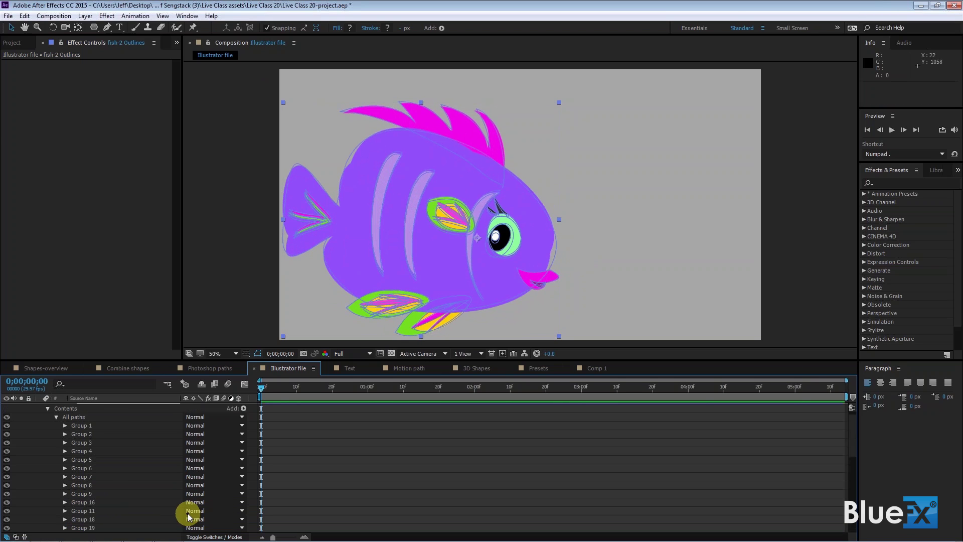
click(244, 409)
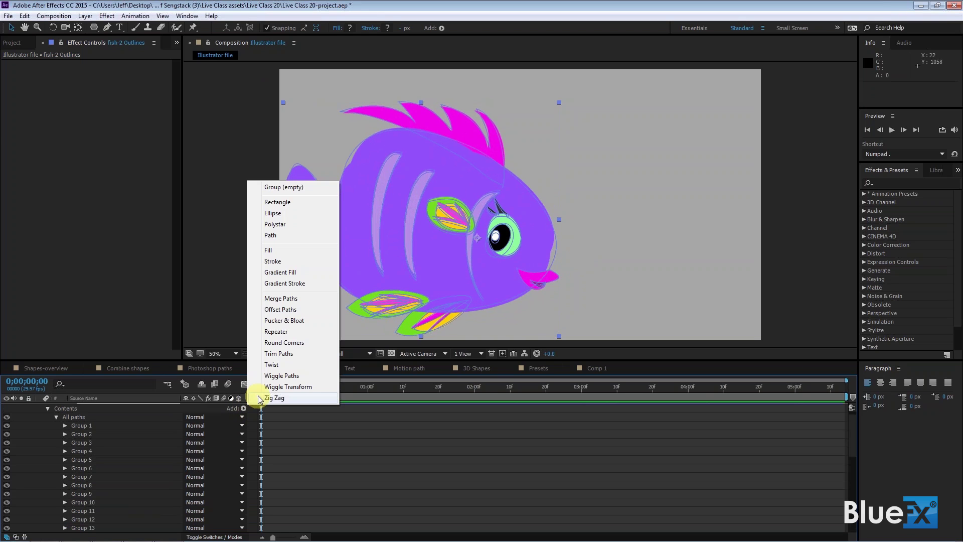
click(271, 365)
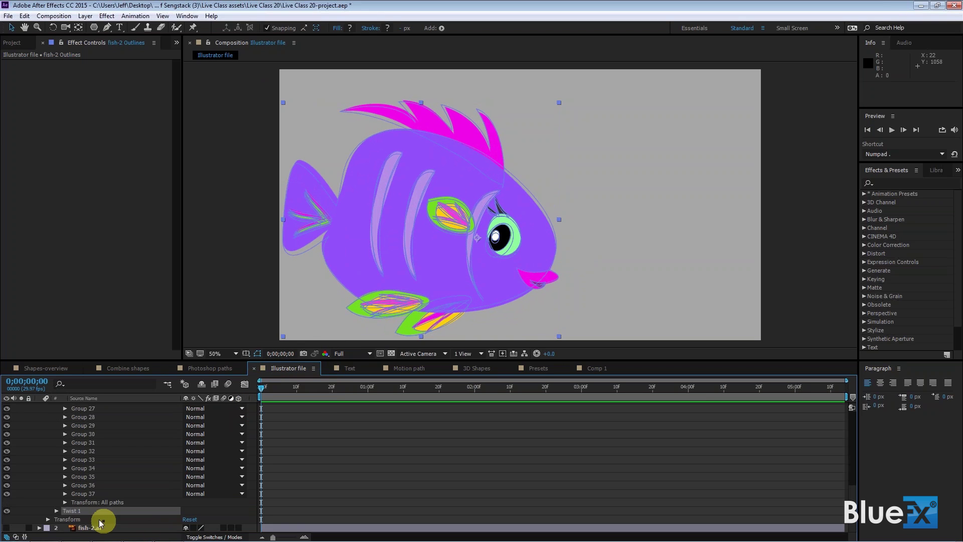
click(57, 511)
drag(191, 519, 238, 495)
Step: Go back from the Twist settings to the fish-2 Outlines contents and open the list of shape operations to add
scroll(240, 484, up, 6)
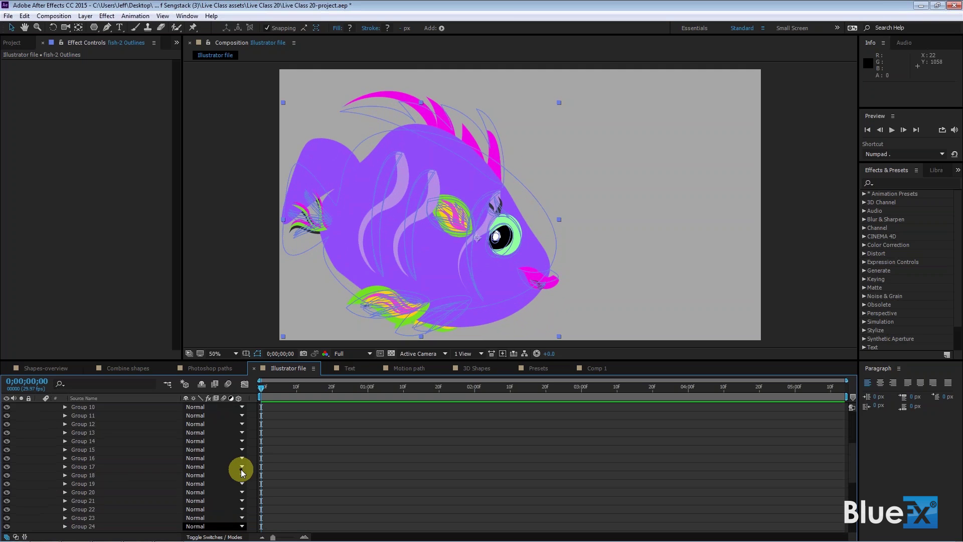
scroll(241, 467, down, 6)
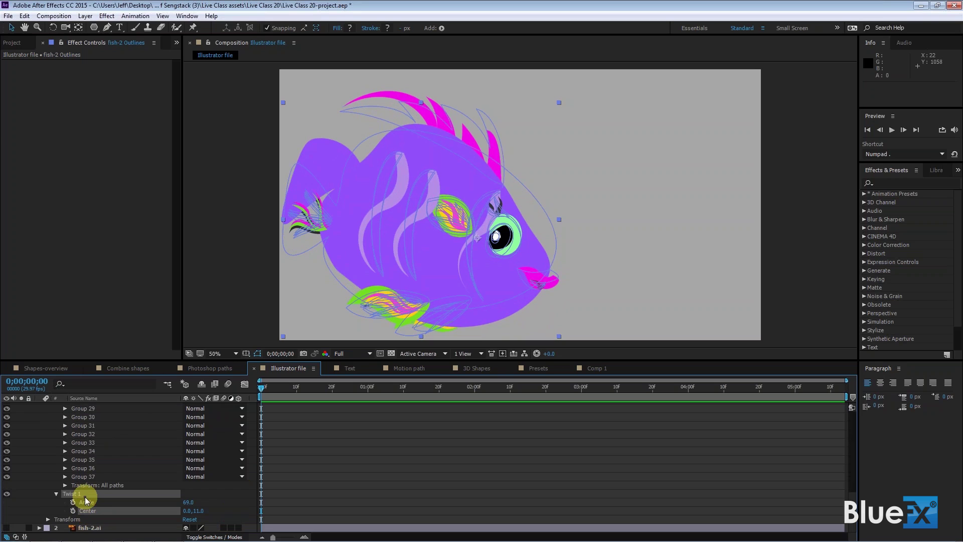
scroll(243, 424, up, 6)
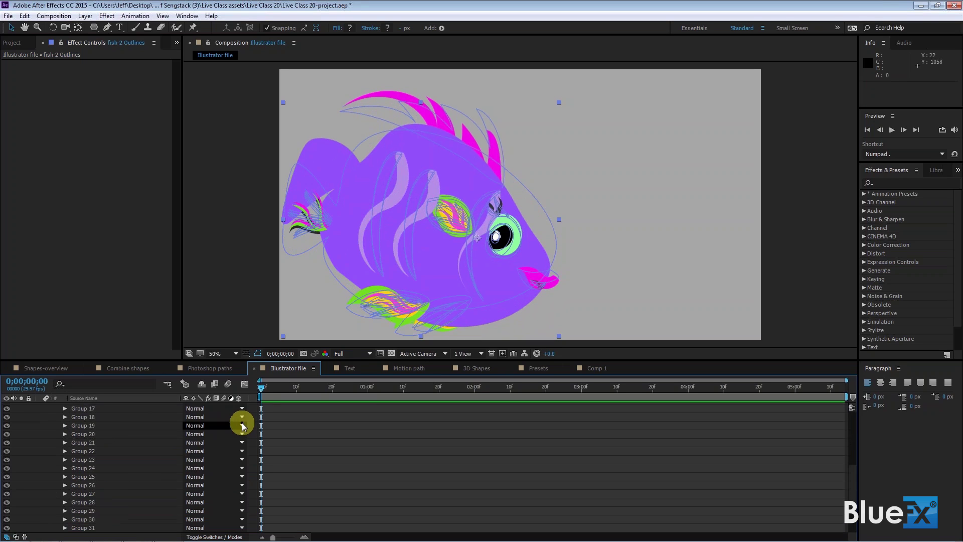
scroll(243, 427, up, 4)
click(244, 415)
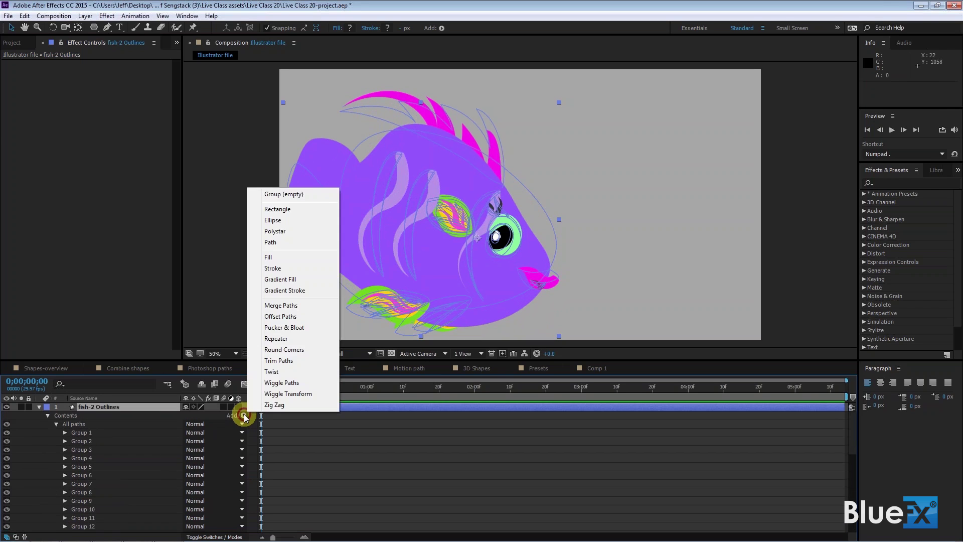